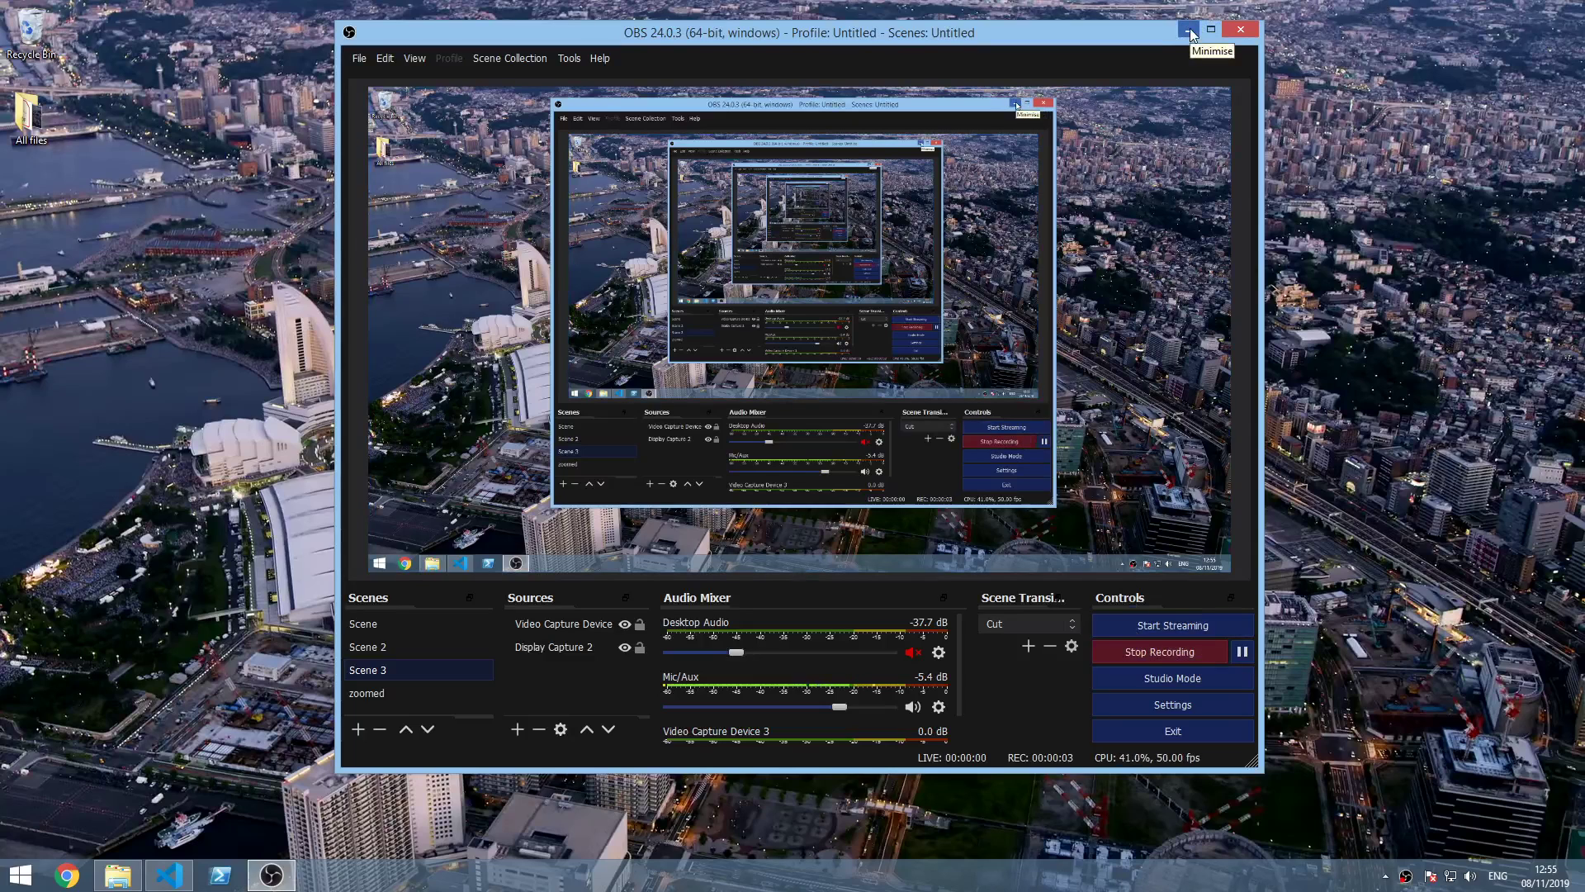
- Minimise the open window and permanently delete the Recycle Bin's 5 items
{"action": "left_click", "coordinate": [1190, 28]}
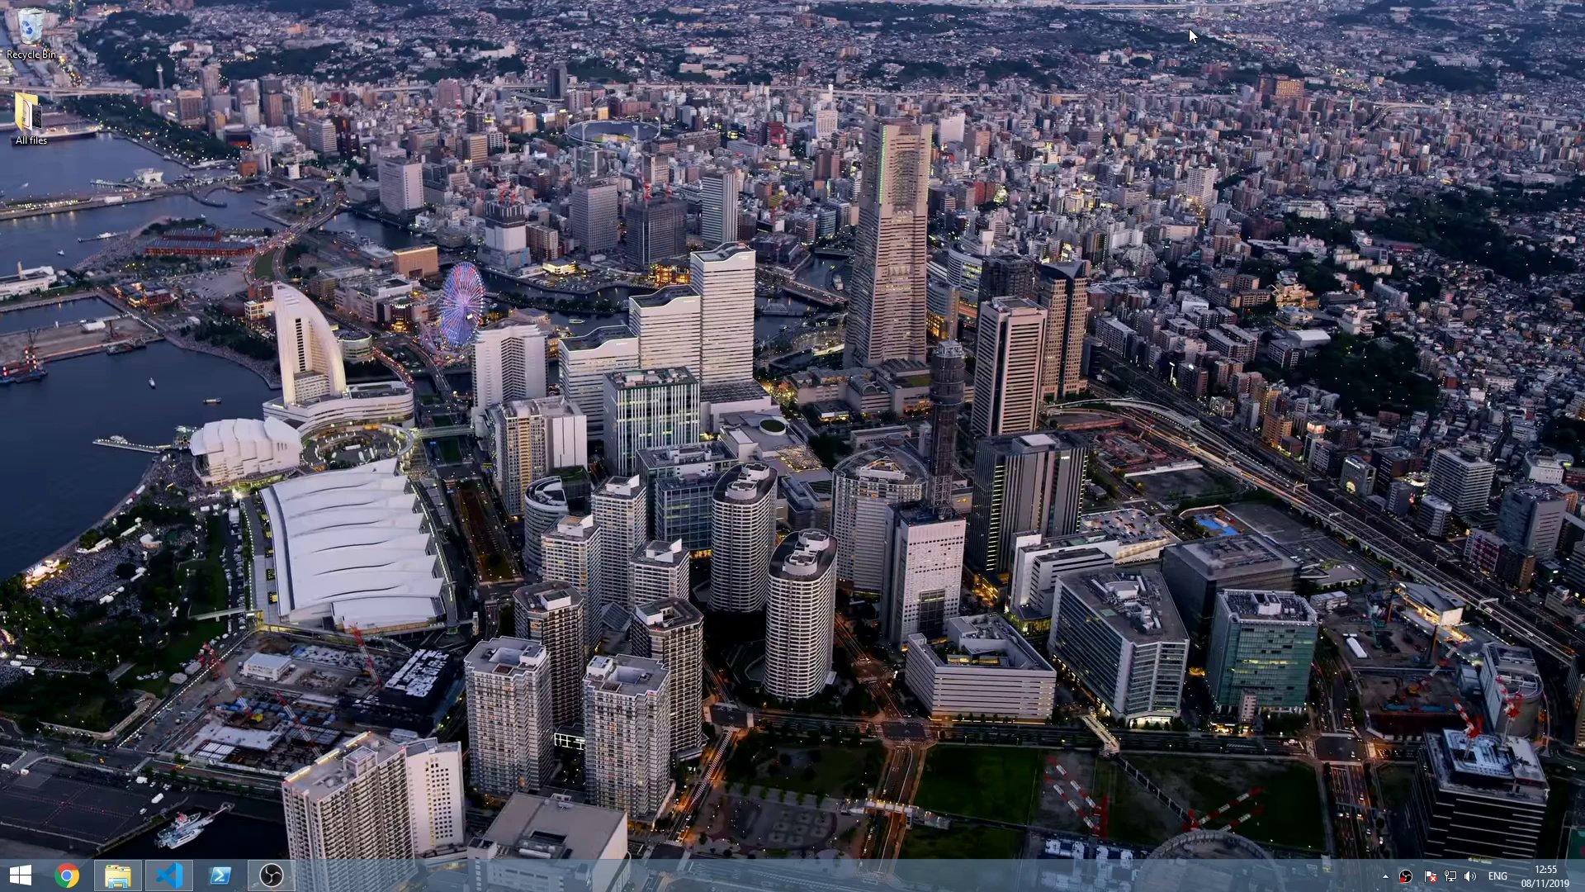
{"action": "right_click", "coordinate": [43, 10]}
{"action": "left_click", "coordinate": [101, 38]}
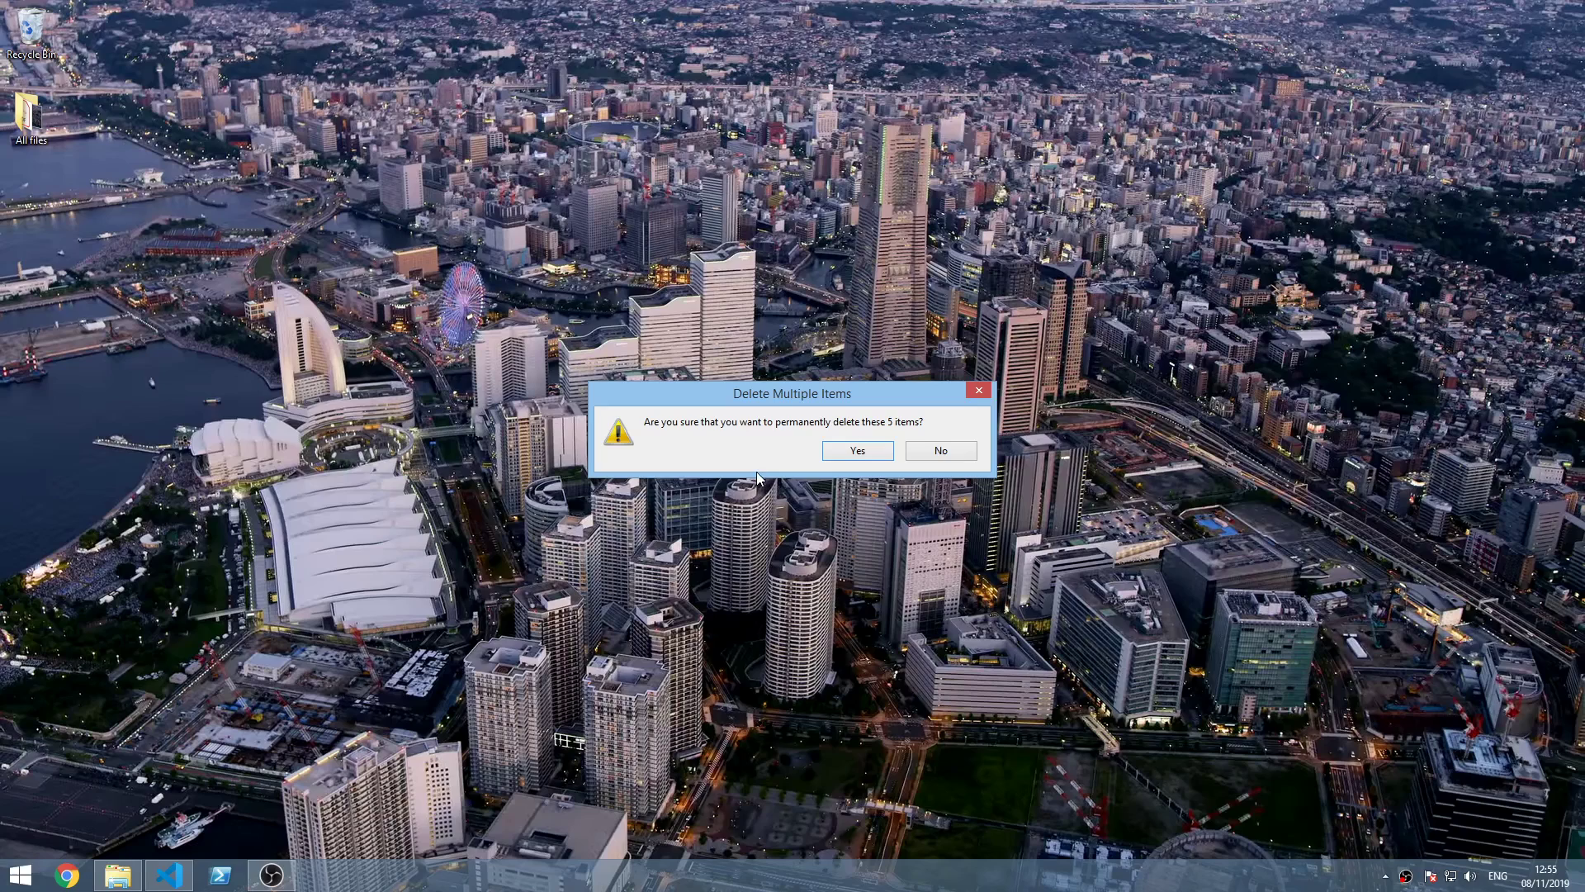
{"action": "left_click", "coordinate": [880, 448]}
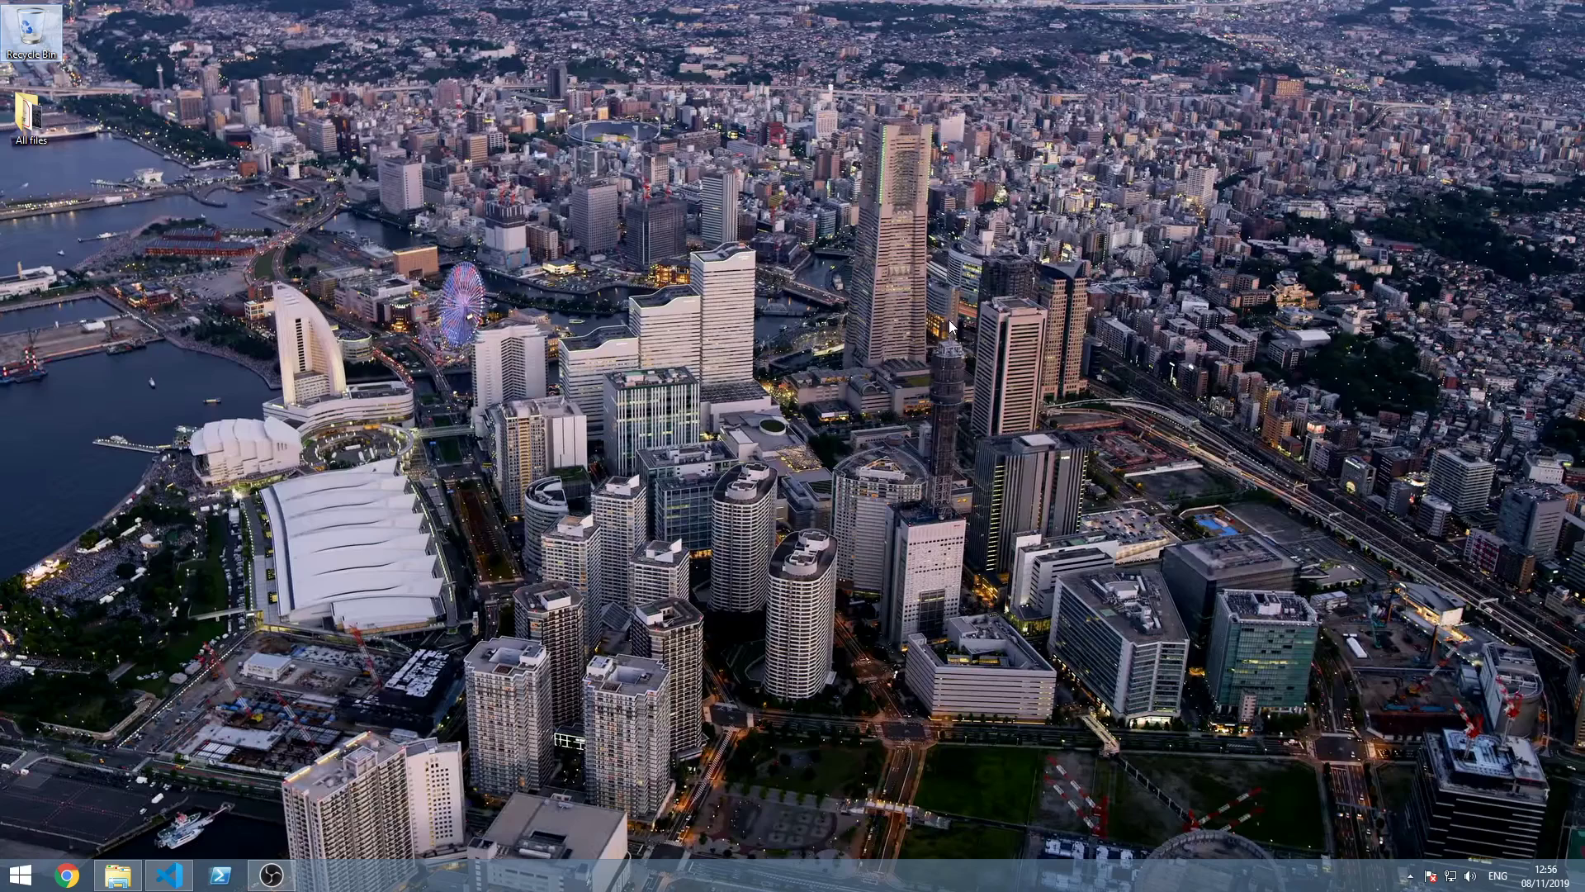
- Search 'settings' from the Start screen and launch PC settings
{"action": "left_click", "coordinate": [18, 877]}
{"action": "left_click", "coordinate": [18, 877]}
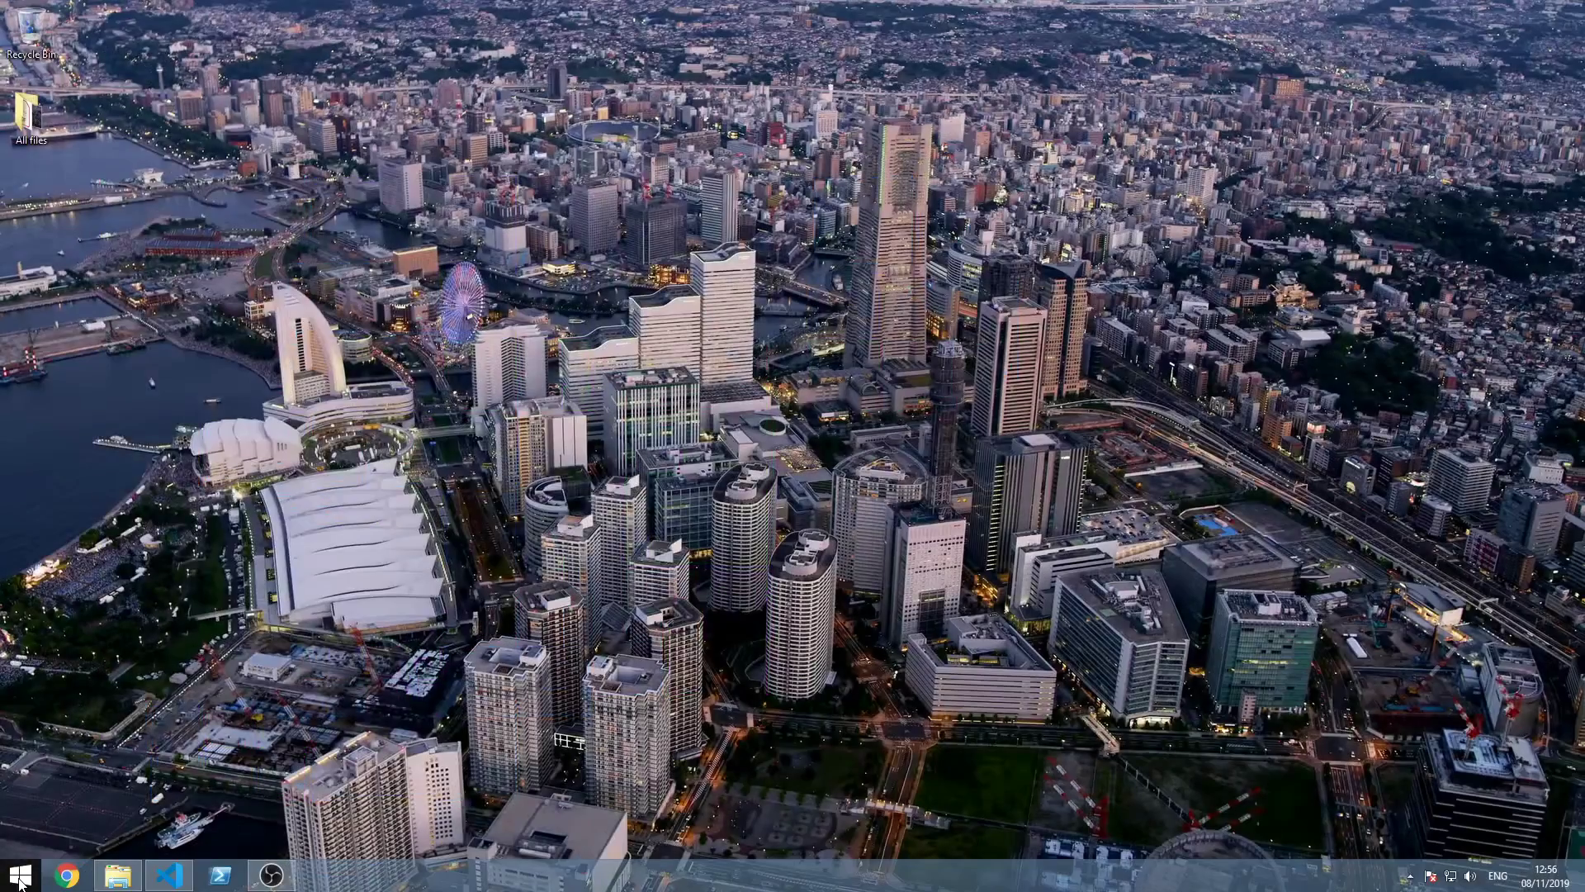
{"action": "left_click", "coordinate": [20, 880]}
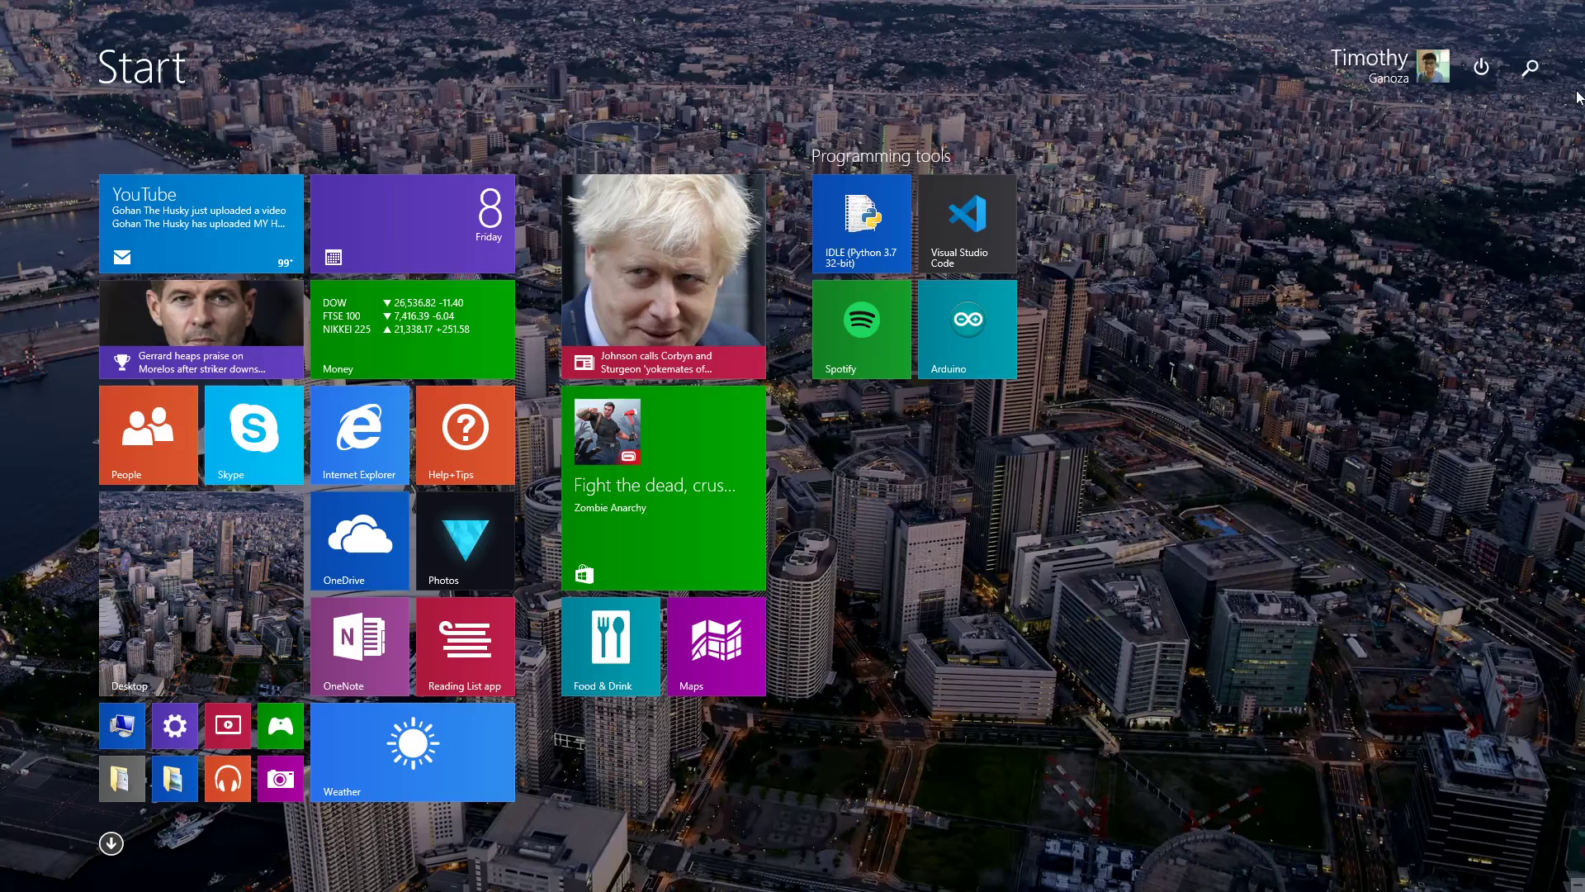
{"action": "left_click", "coordinate": [1531, 69]}
{"action": "type", "text": "sett"}
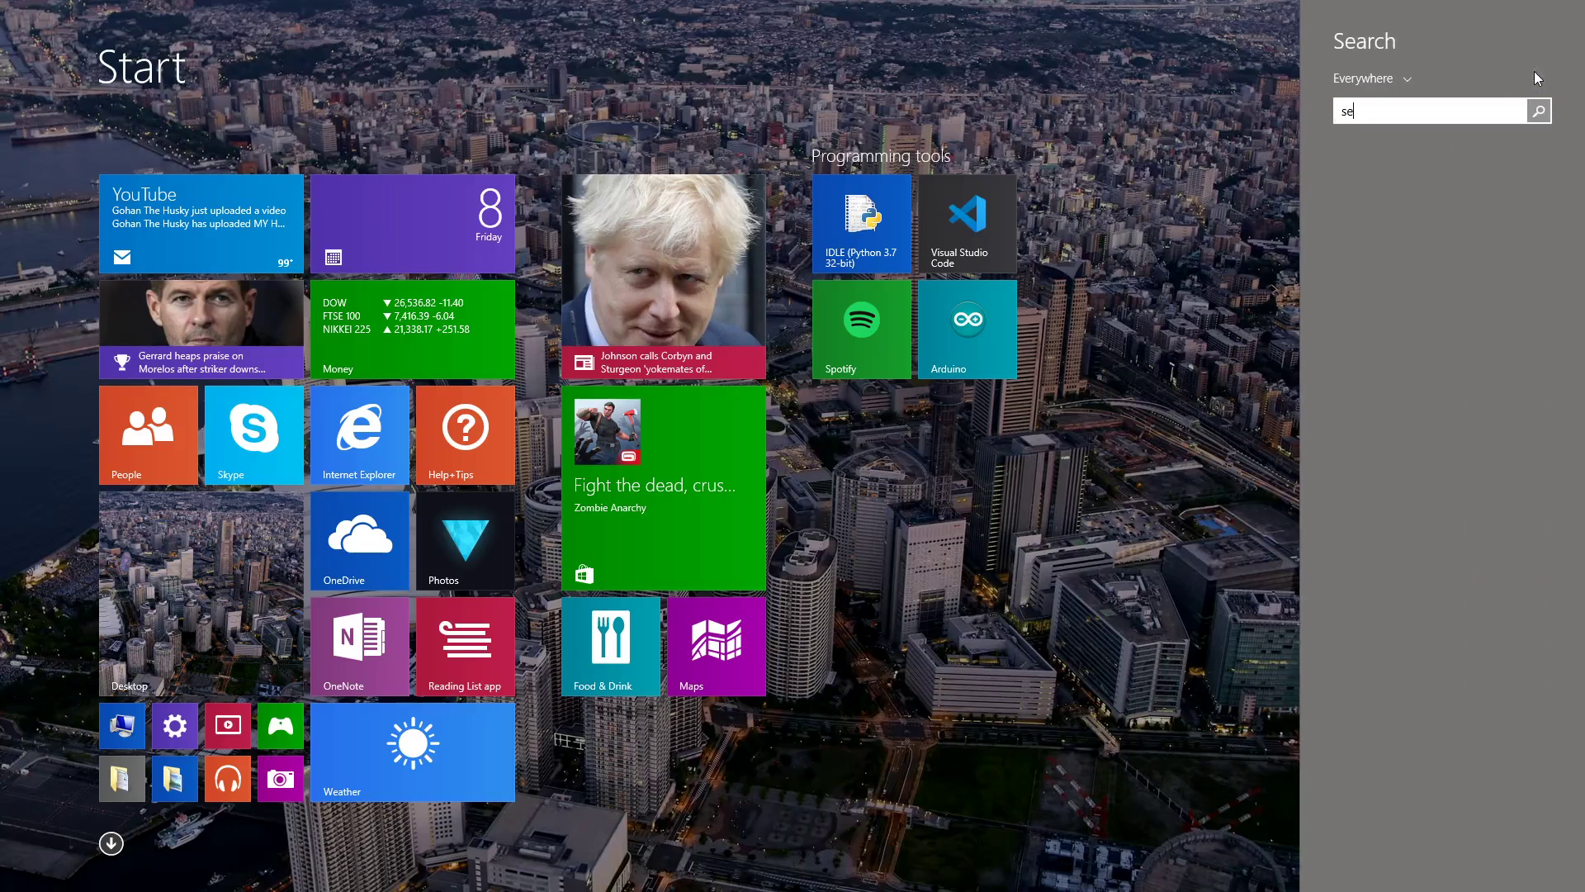
{"action": "type", "text": "ings"}
{"action": "key", "text": "Return"}
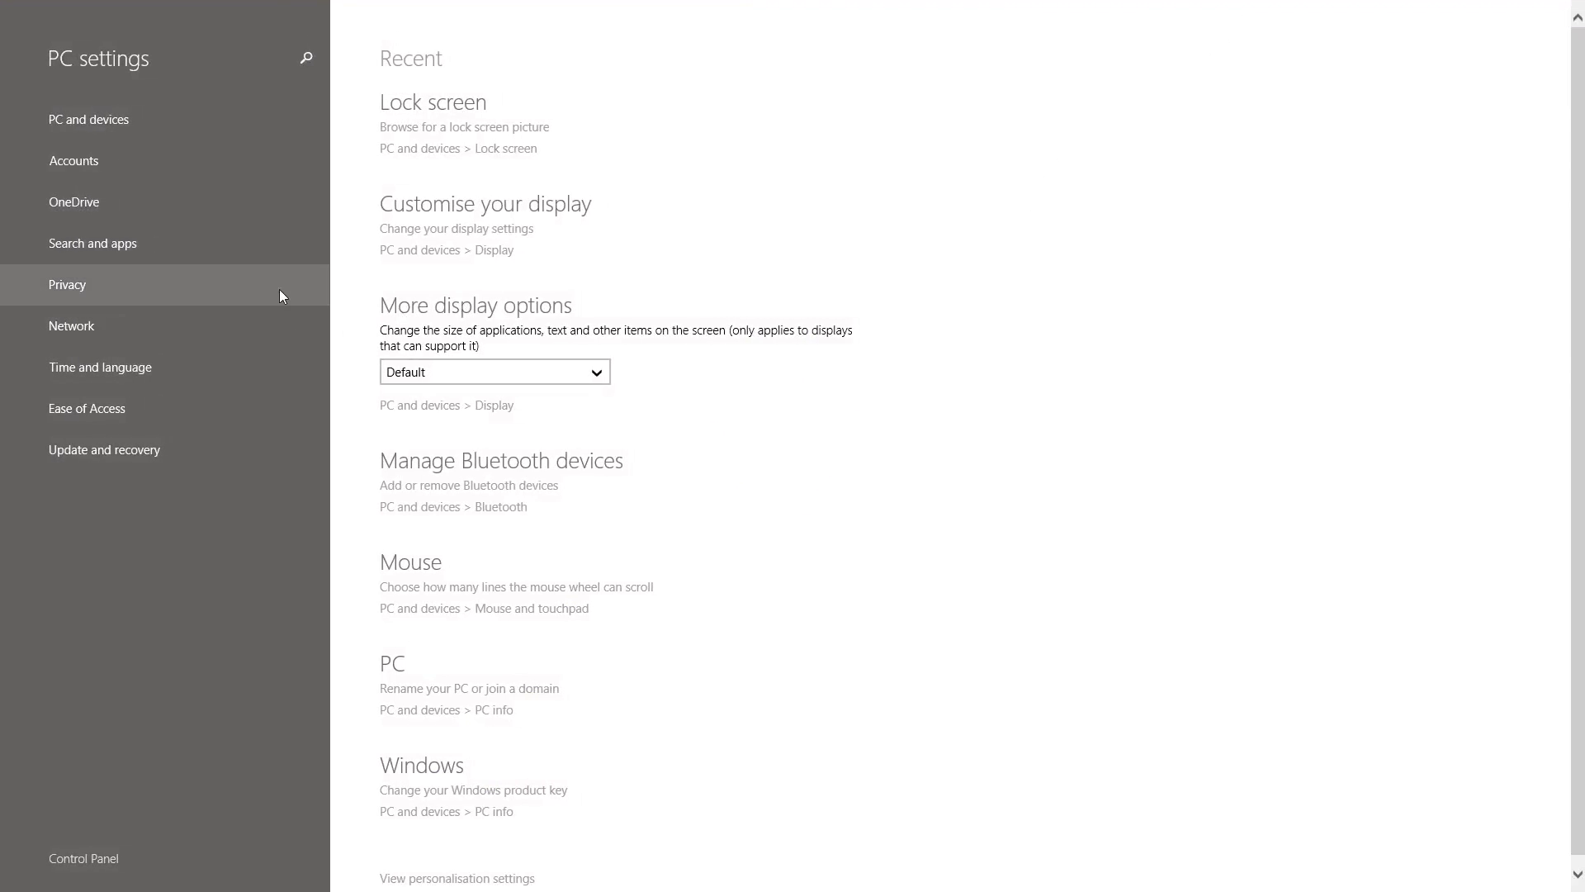
- Visit PC and devices' PC info page, then return to the PC settings main page
{"action": "left_click", "coordinate": [265, 108]}
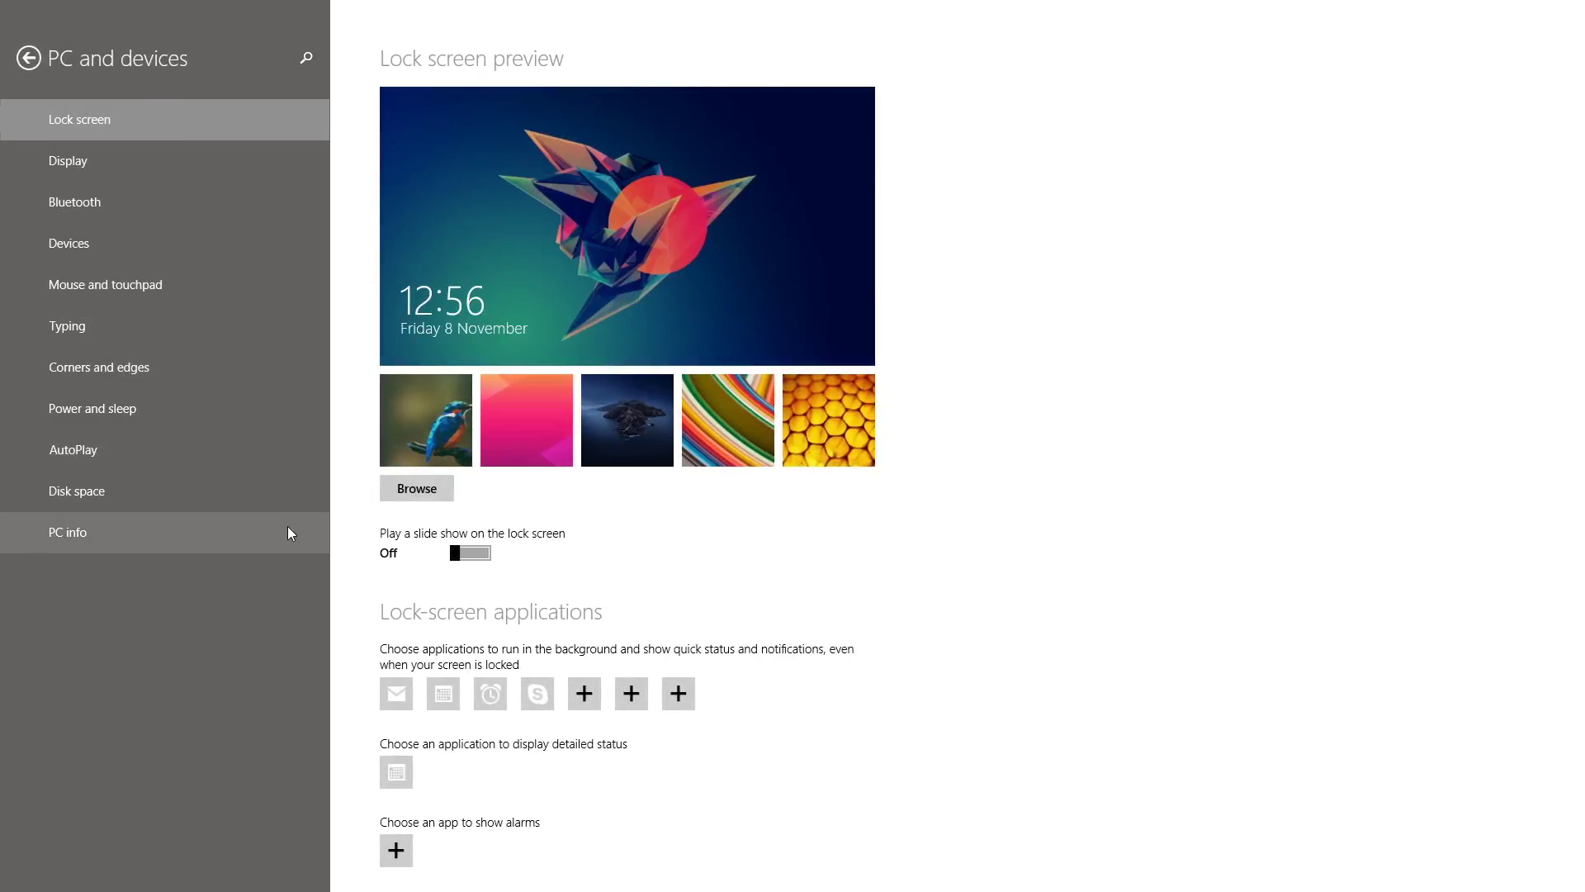
{"action": "left_click", "coordinate": [287, 530]}
{"action": "left_click", "coordinate": [30, 59]}
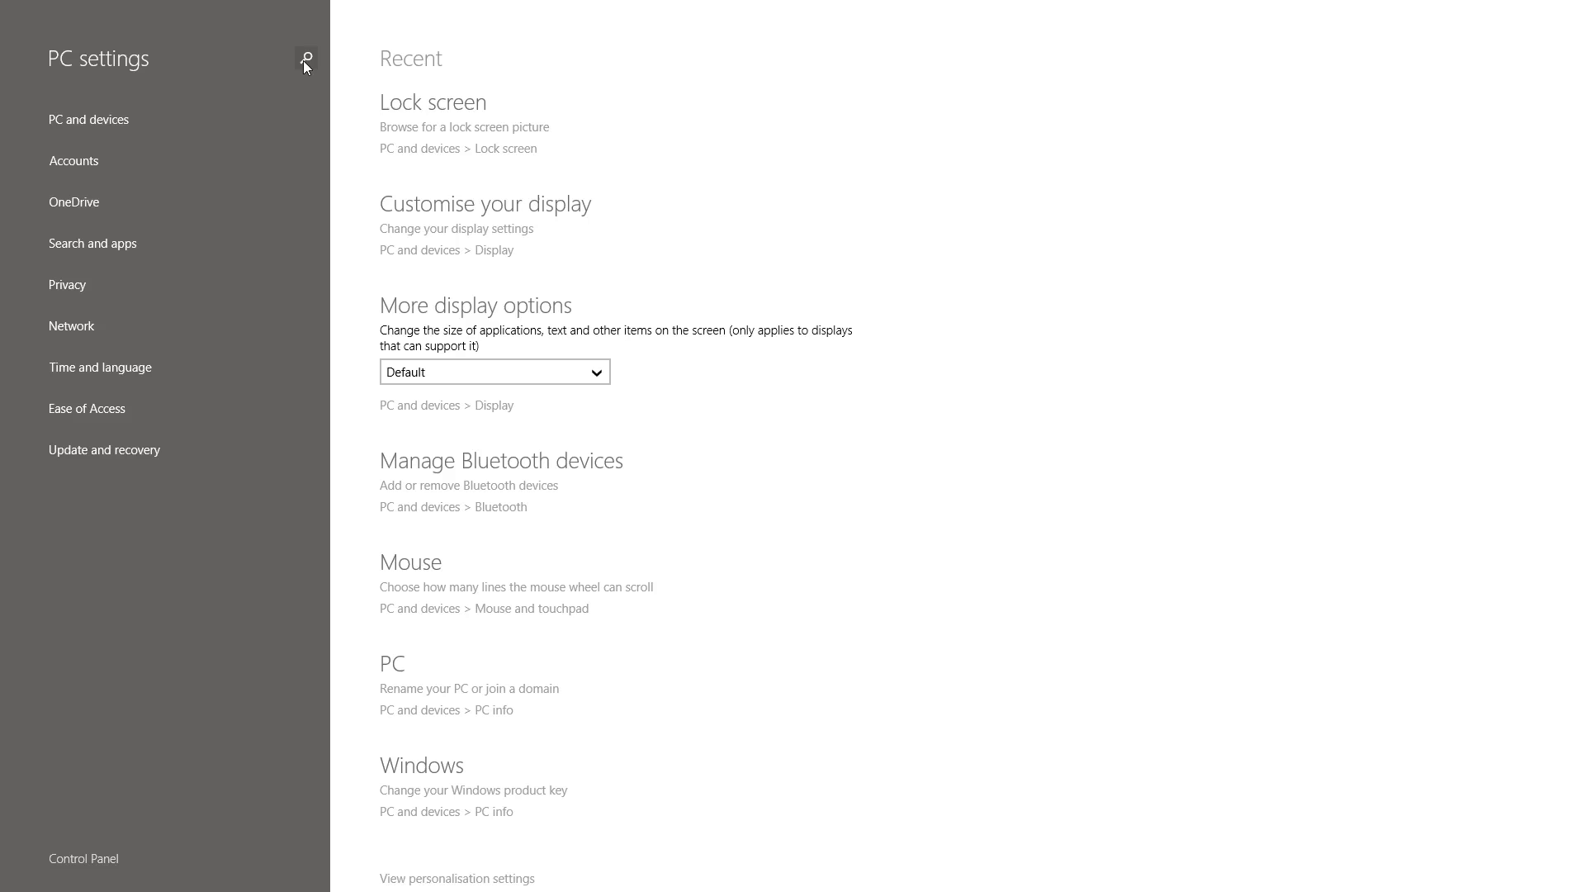
- Search settings for 'pc info', view its specs (8.00 GB RAM, 64-bit), then close PC settings
{"action": "left_click", "coordinate": [304, 60]}
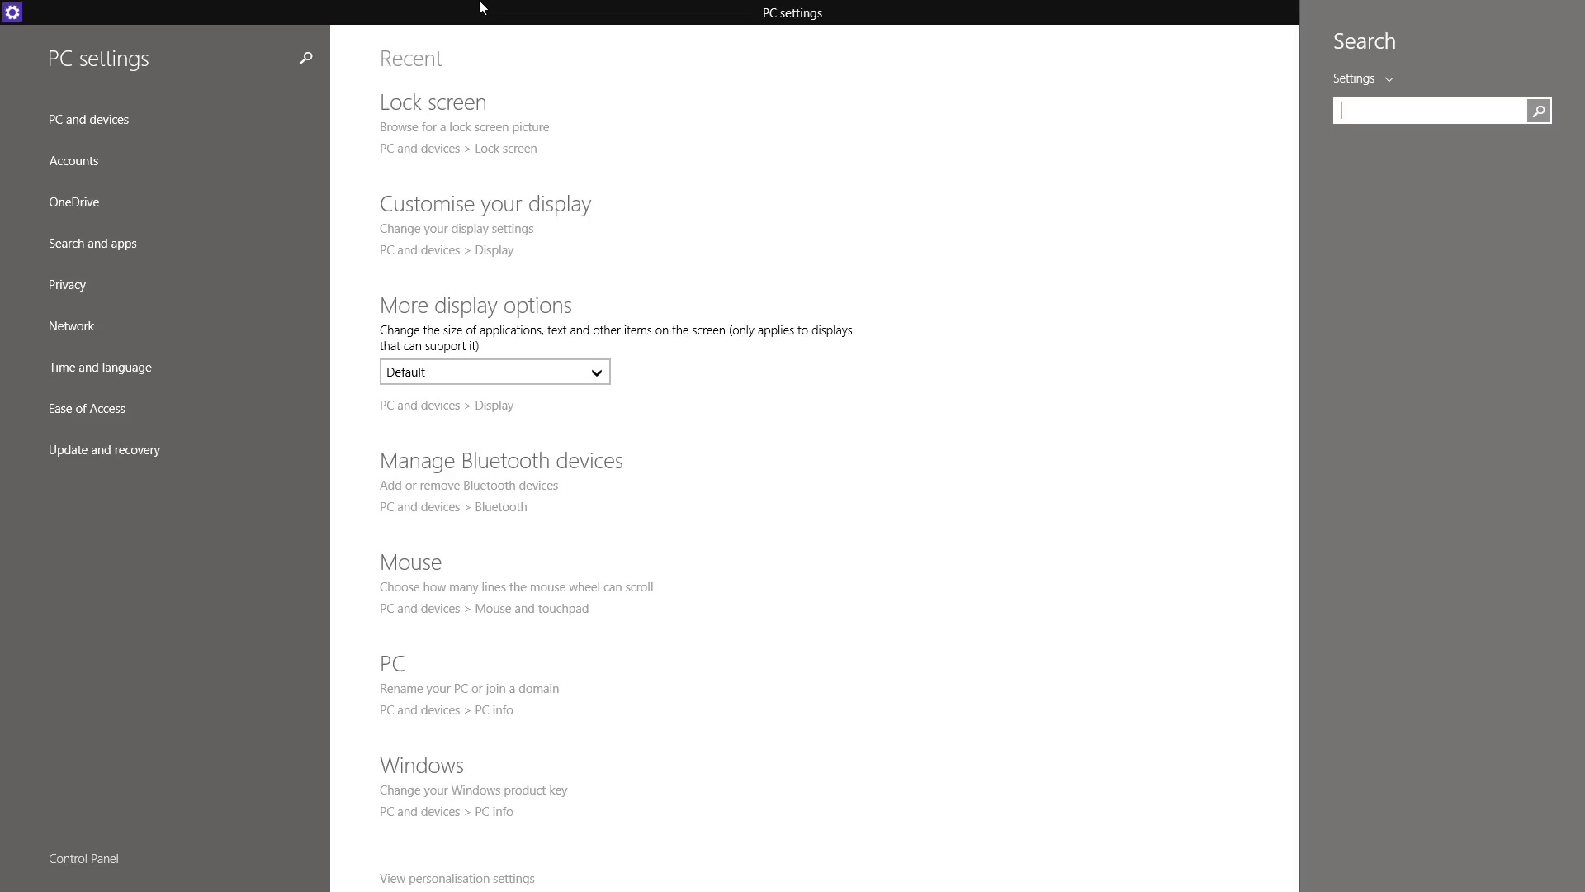
{"action": "type", "text": "pc info"}
{"action": "key", "text": "BackSpace"}
{"action": "key", "text": "BackSpace"}
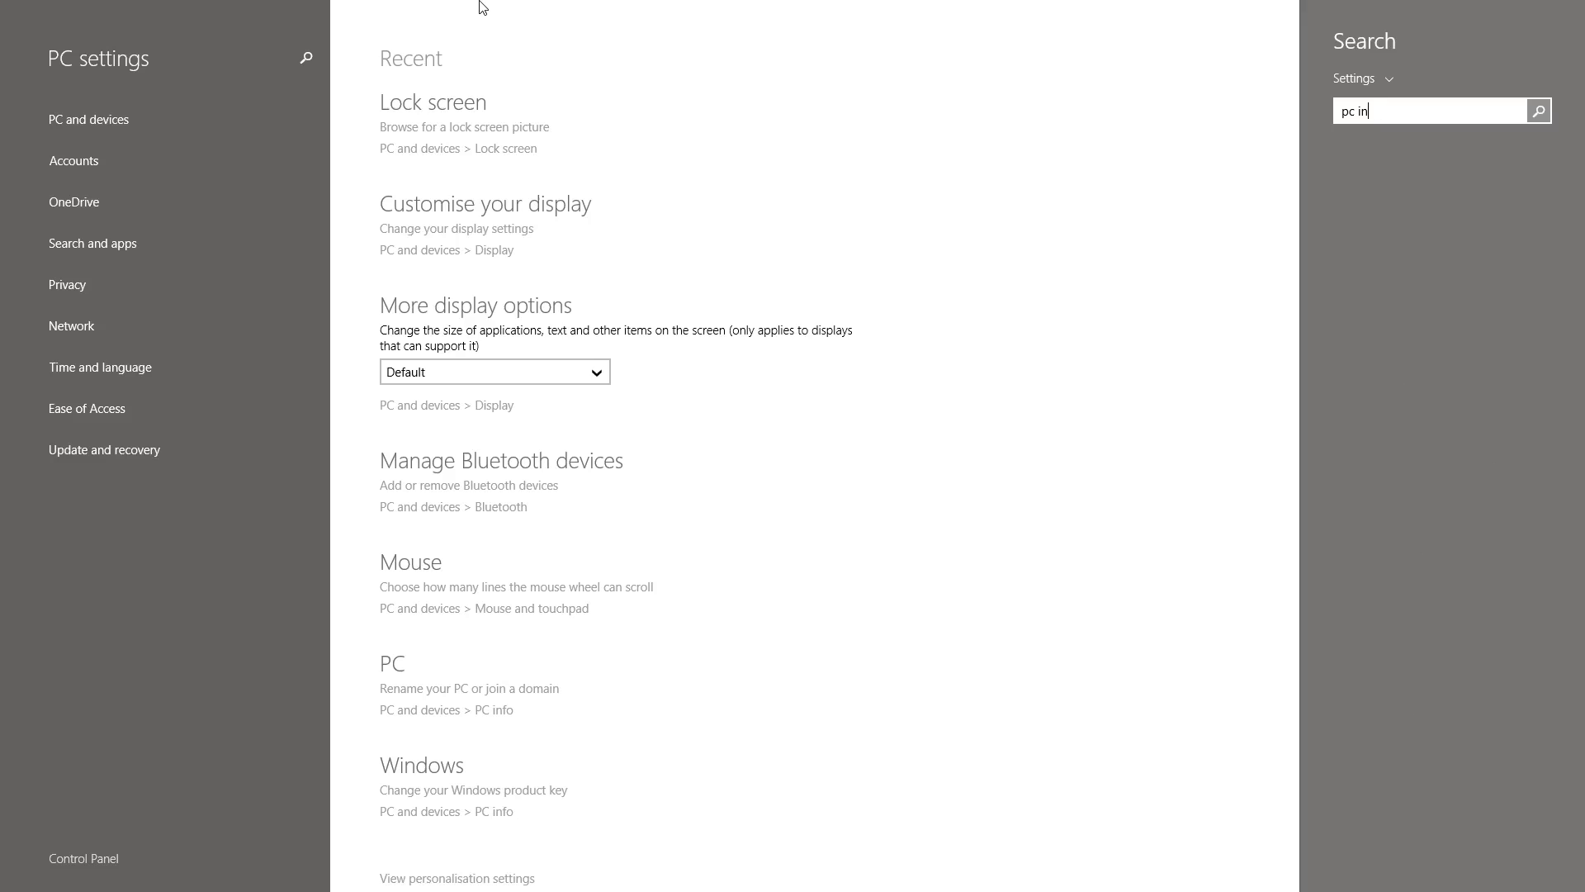
{"action": "type", "text": "for"}
{"action": "key", "text": "BackSpace"}
{"action": "key", "text": "Down"}
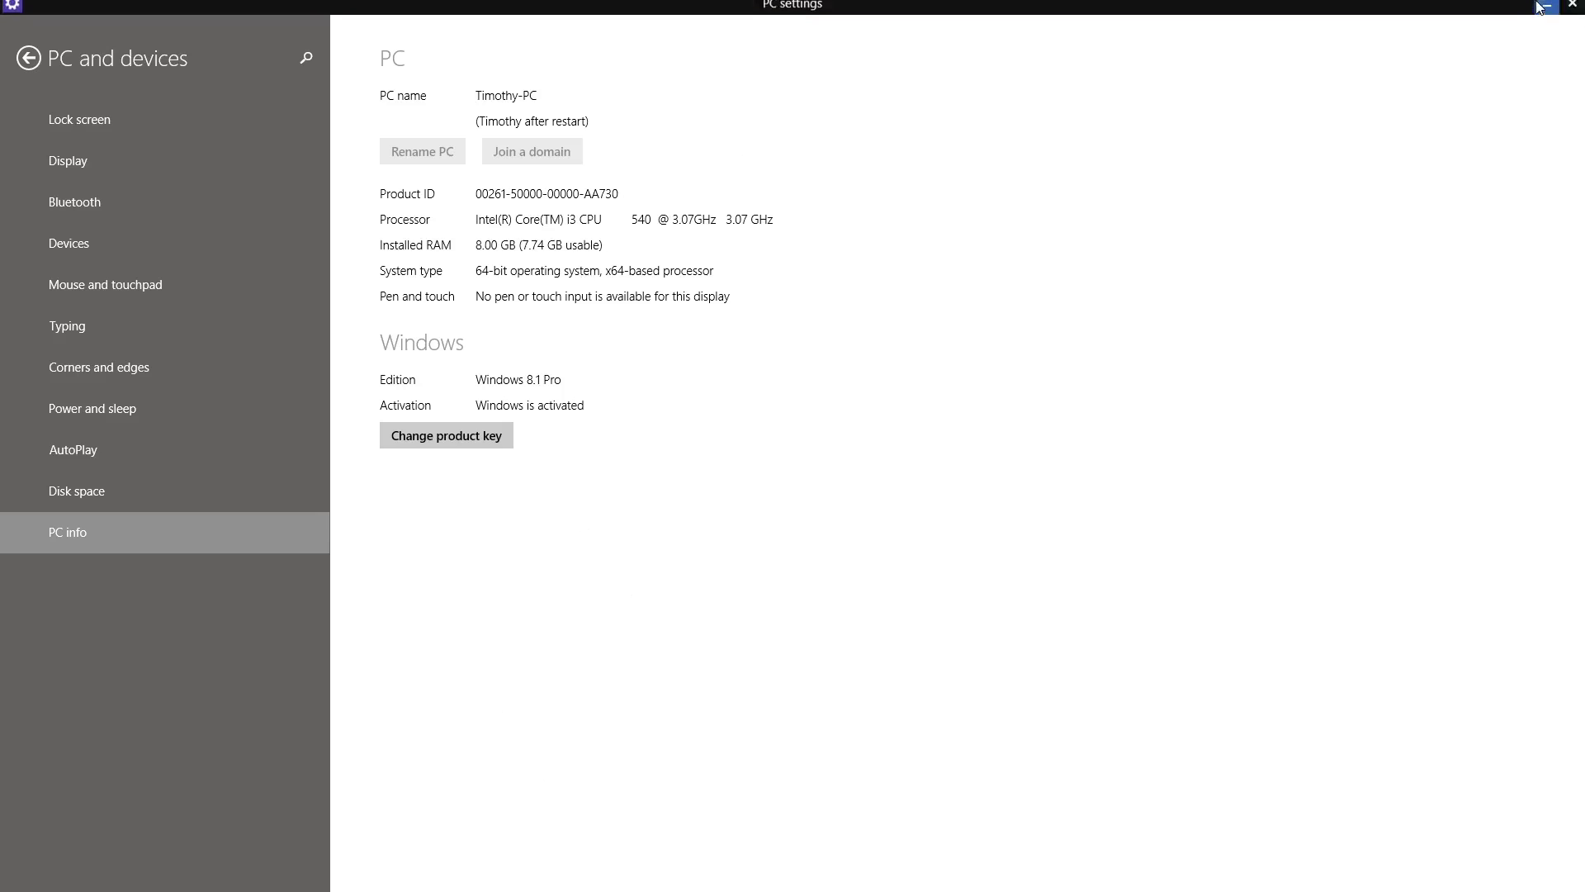
{"action": "left_click", "coordinate": [1569, 8]}
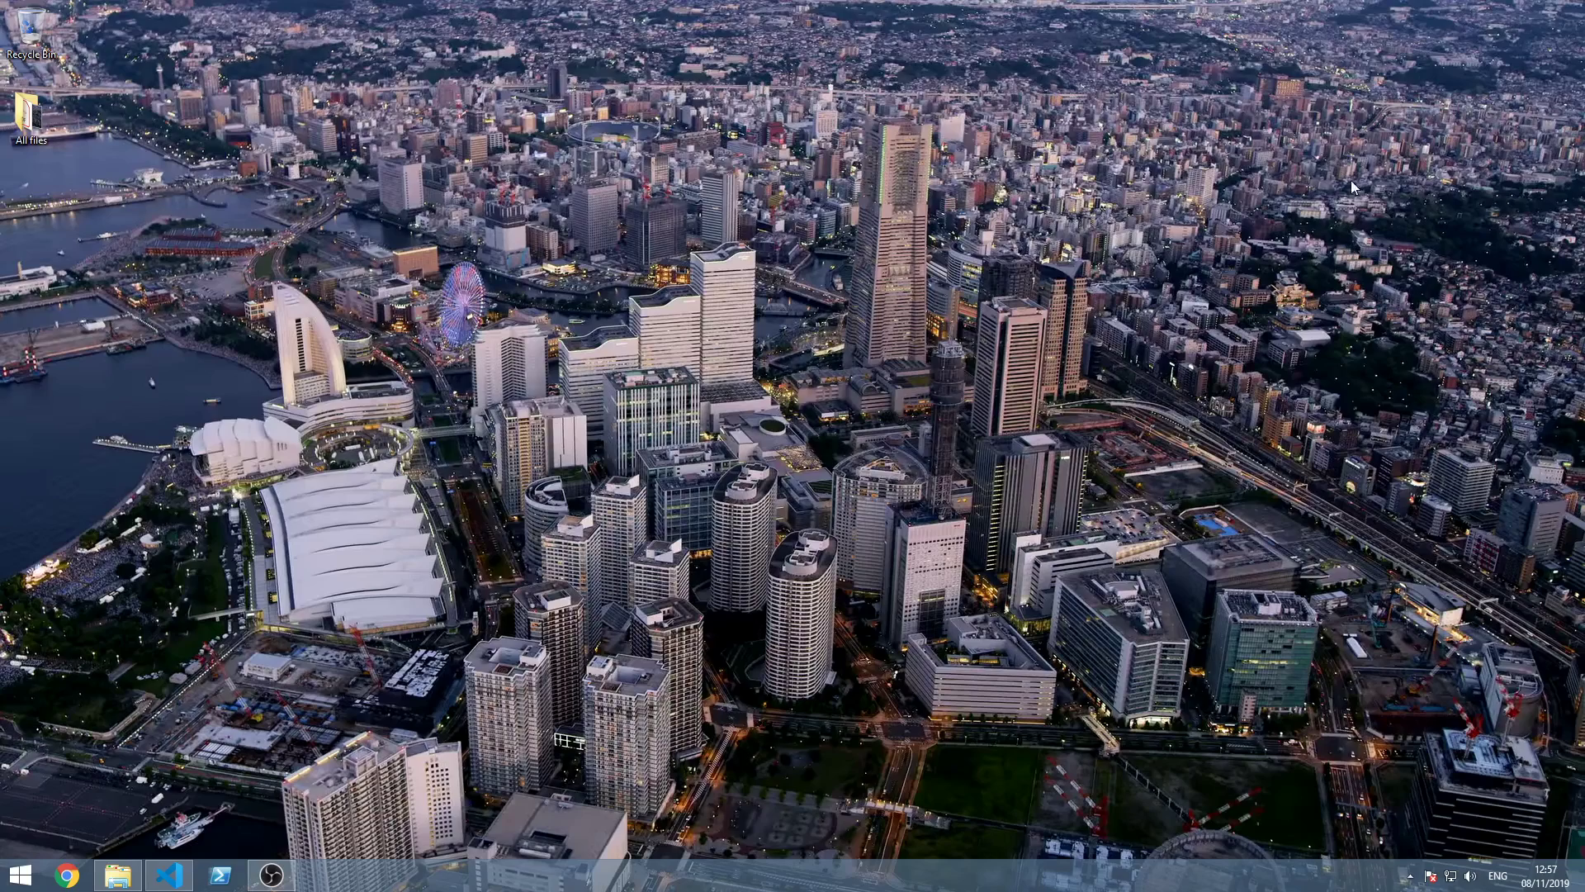
- Search 'con' on the Start screen to launch Control Panel, then maximise its window
{"action": "key", "text": "super"}
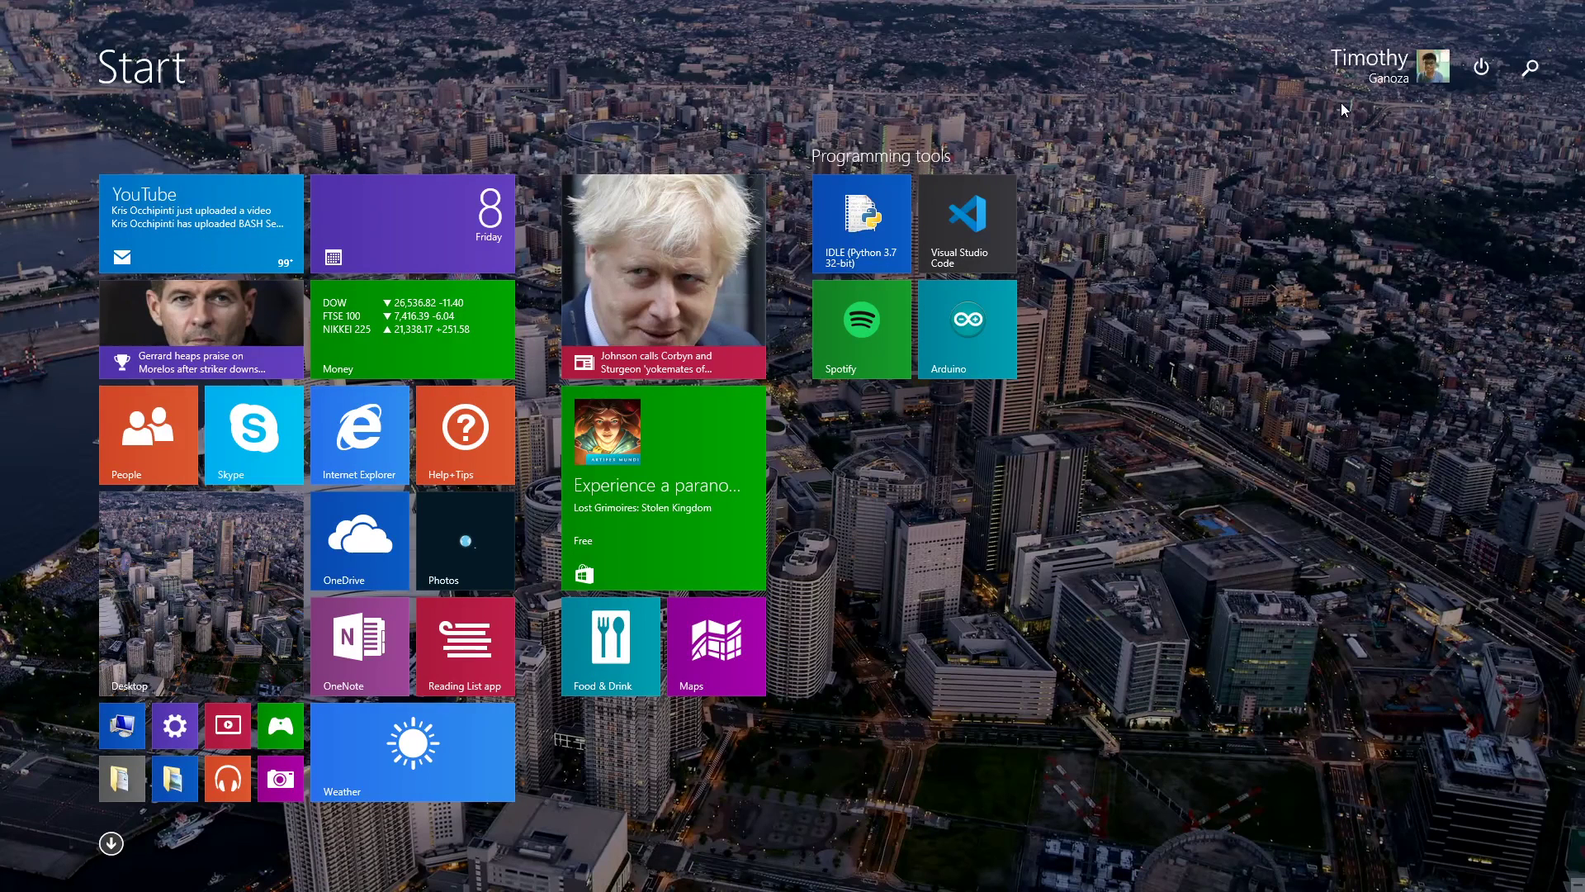
{"action": "type", "text": "cont"}
{"action": "key", "text": "BackSpace"}
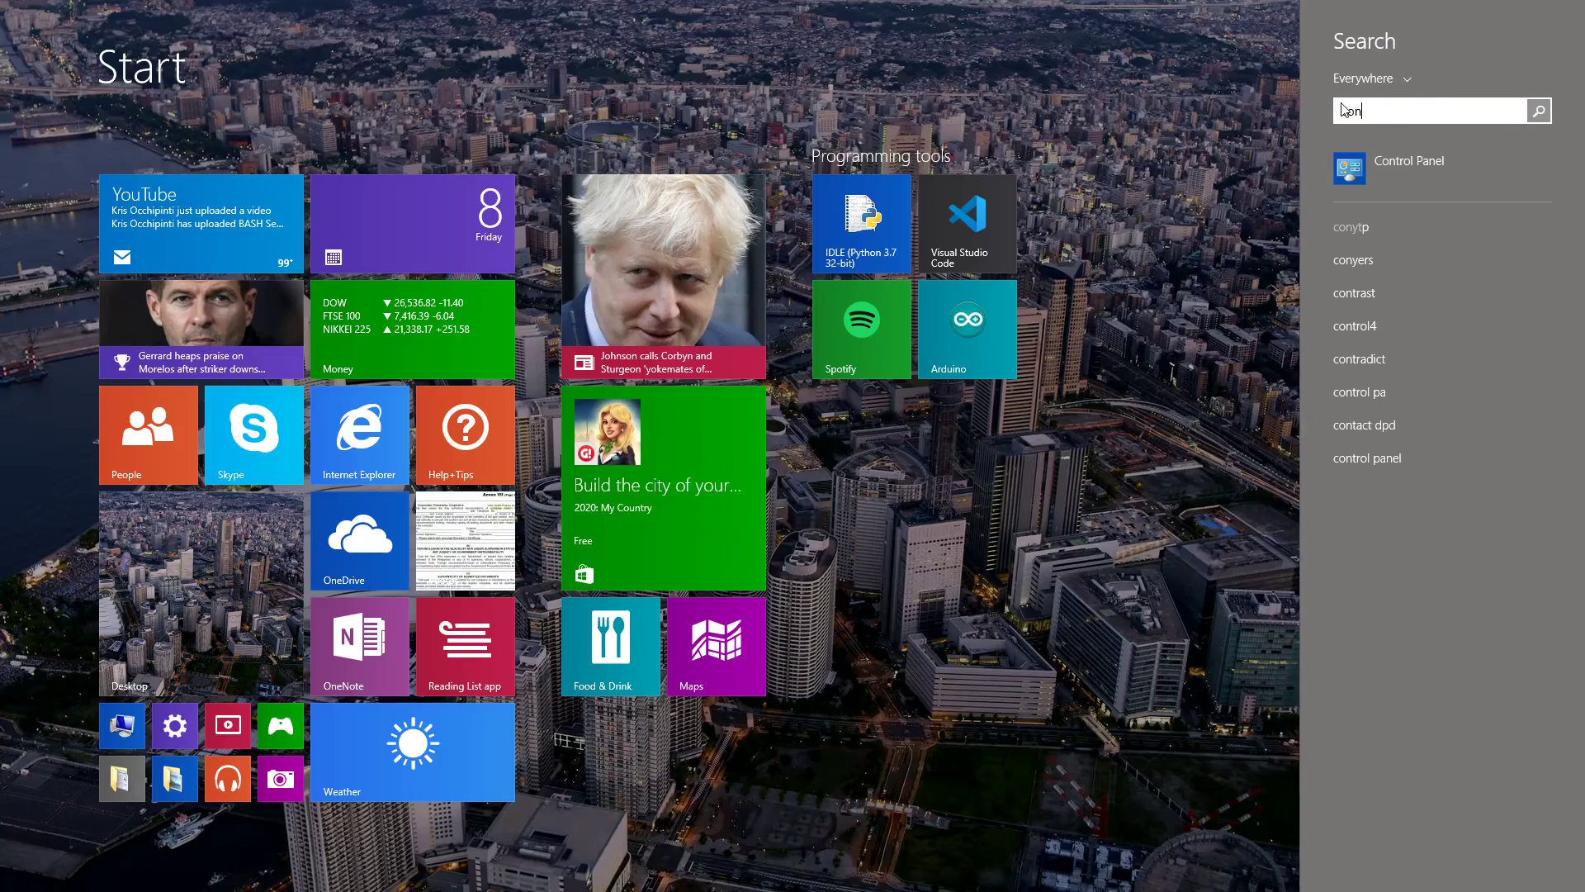
{"action": "key", "text": "Down"}
{"action": "key", "text": "Down"}
{"action": "key", "text": "Return"}
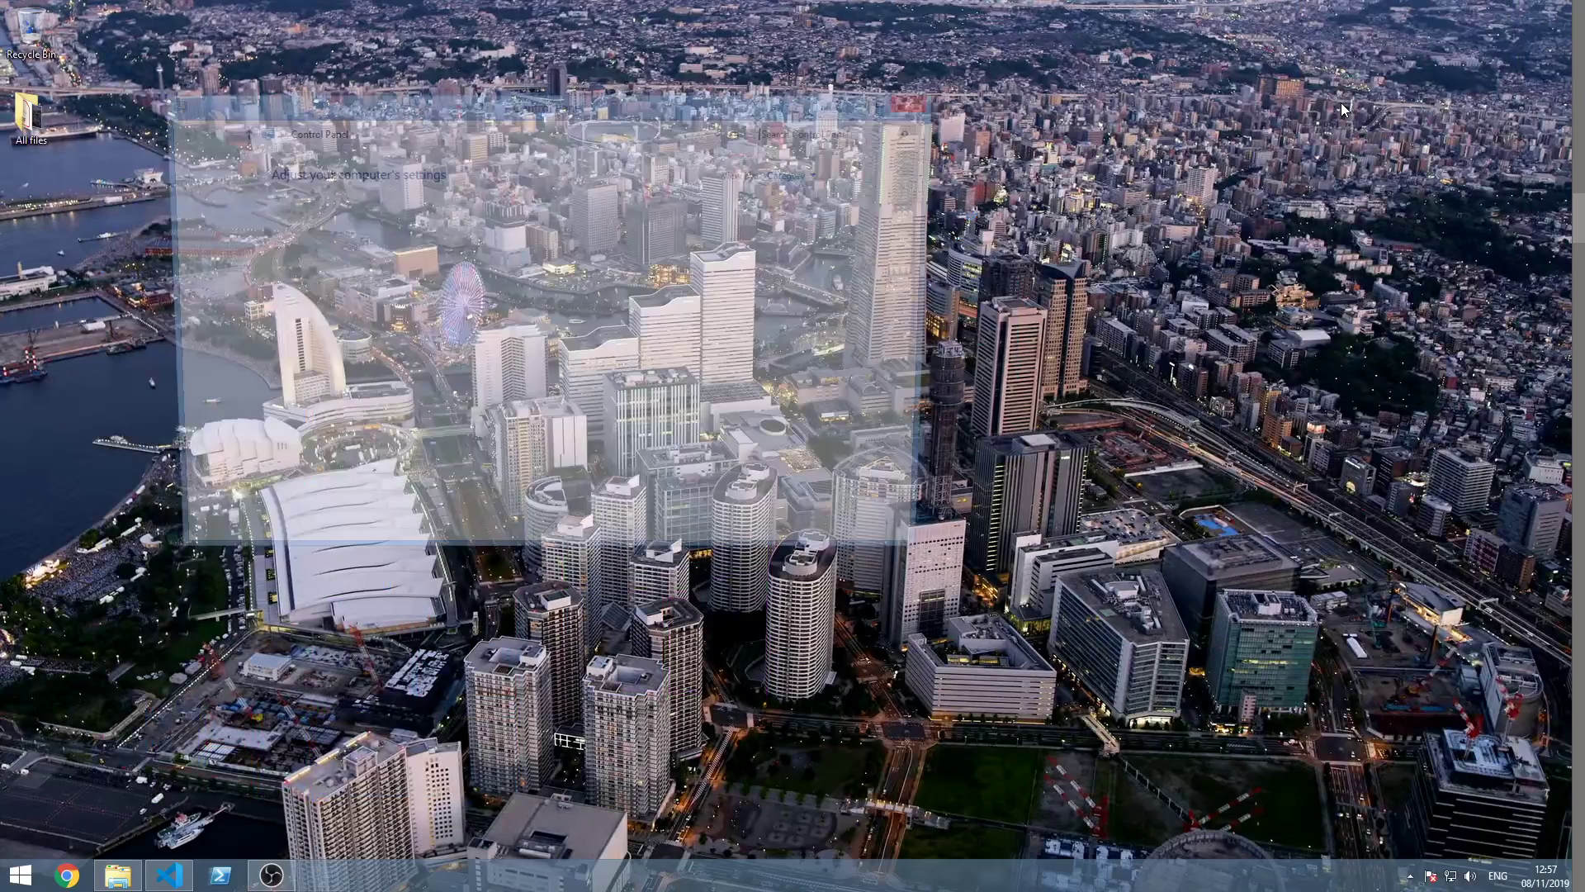
{"action": "key", "text": "super+Up"}
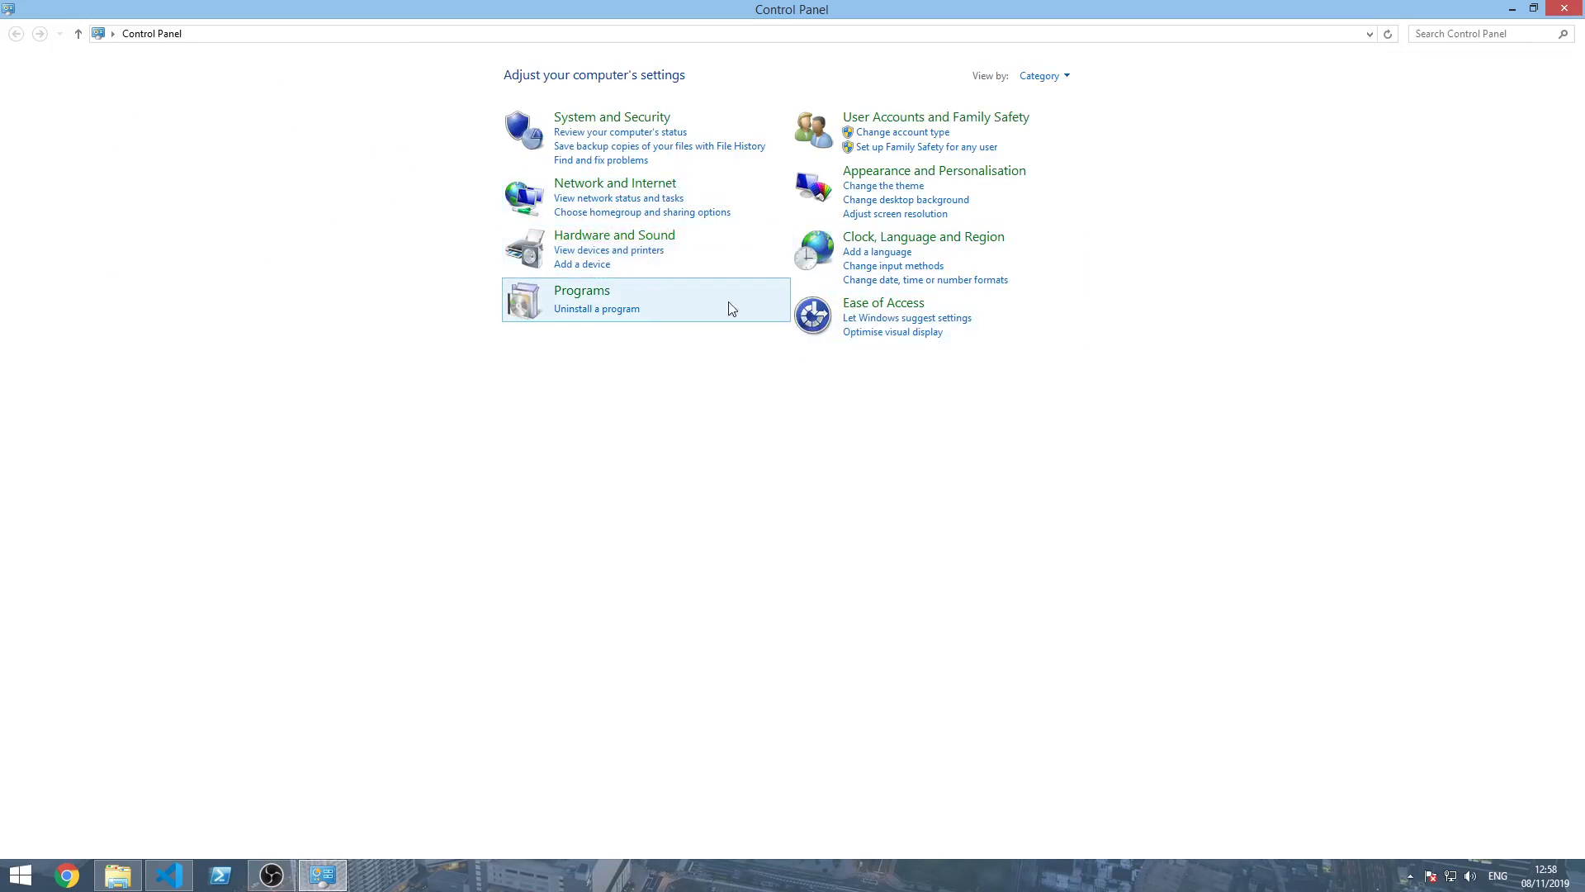
- View System under System and Security (Windows 8.1 Pro, 8.00 GB RAM, 64-bit), then close Control Panel
{"action": "left_click", "coordinate": [653, 195]}
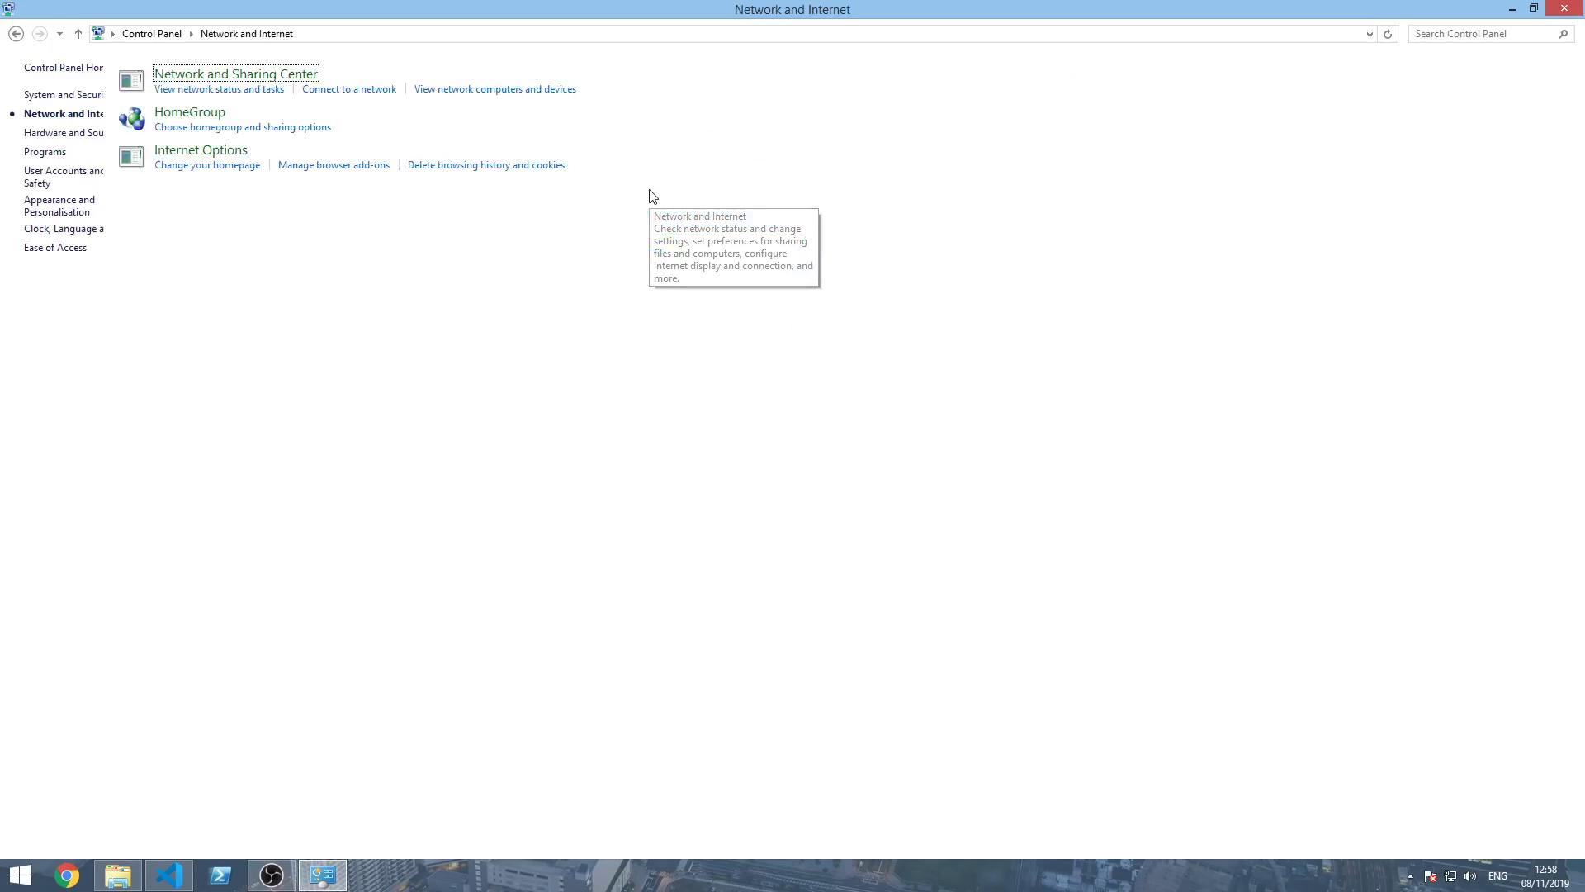
{"action": "left_click", "coordinate": [16, 34]}
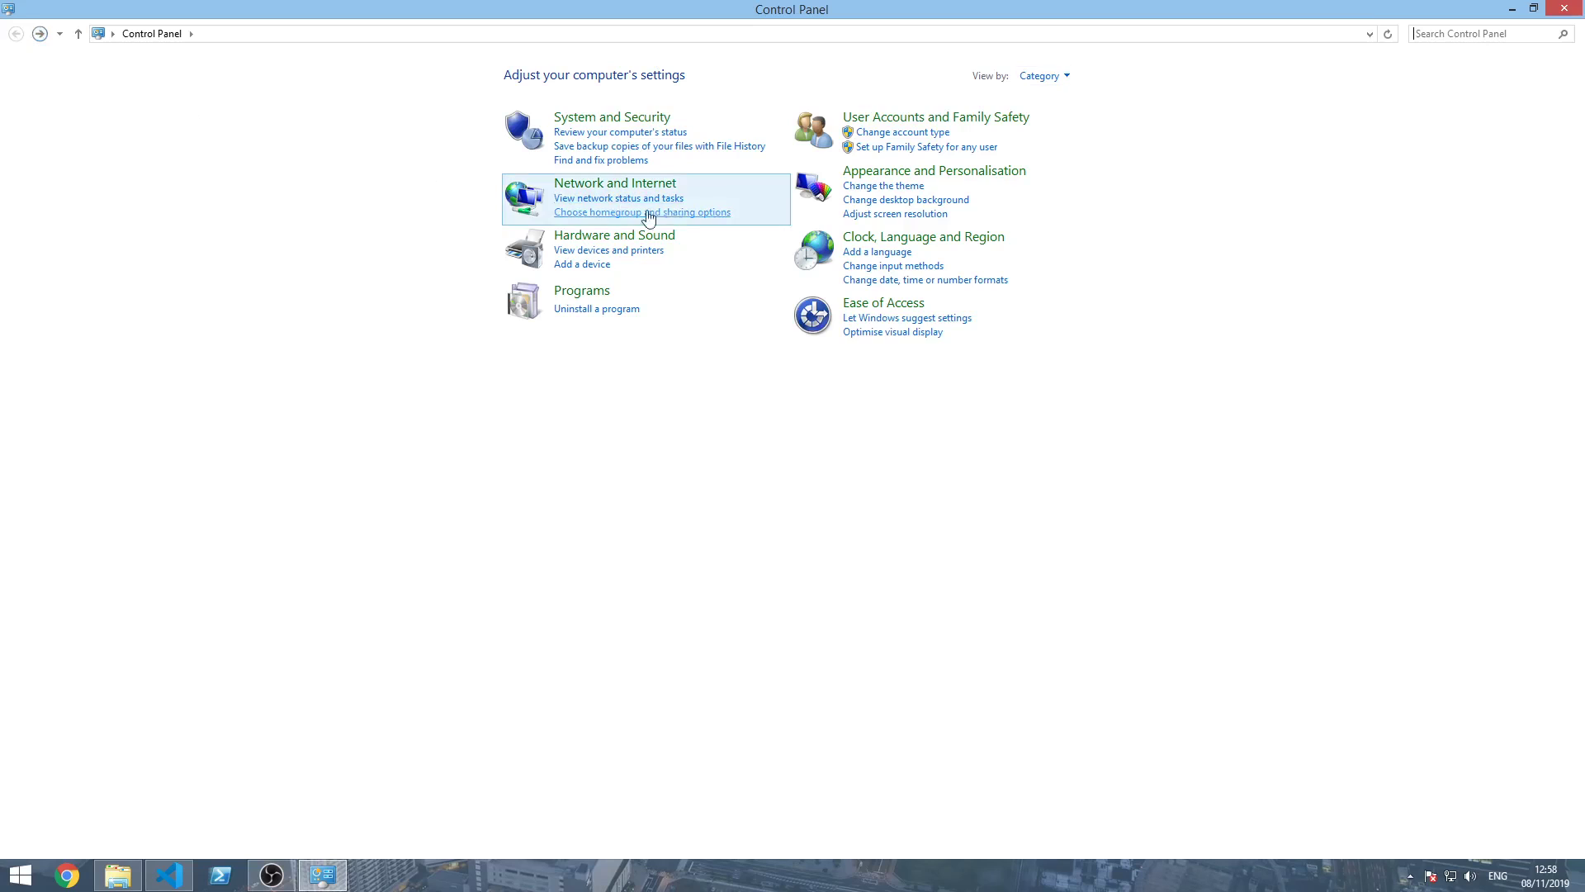
{"action": "left_click", "coordinate": [601, 118]}
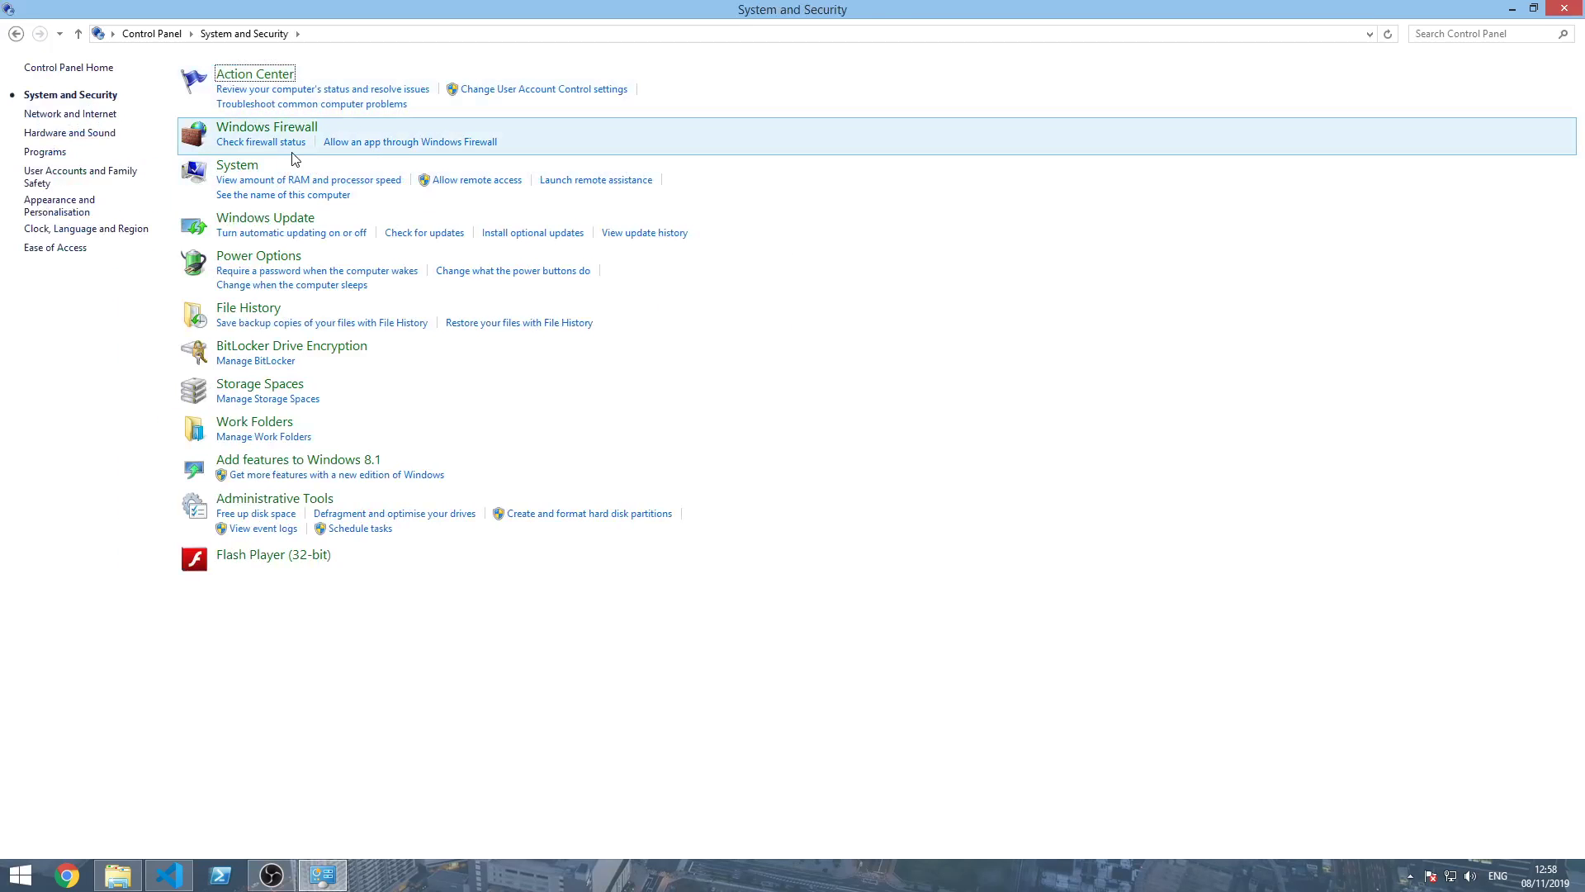
{"action": "left_click", "coordinate": [237, 166]}
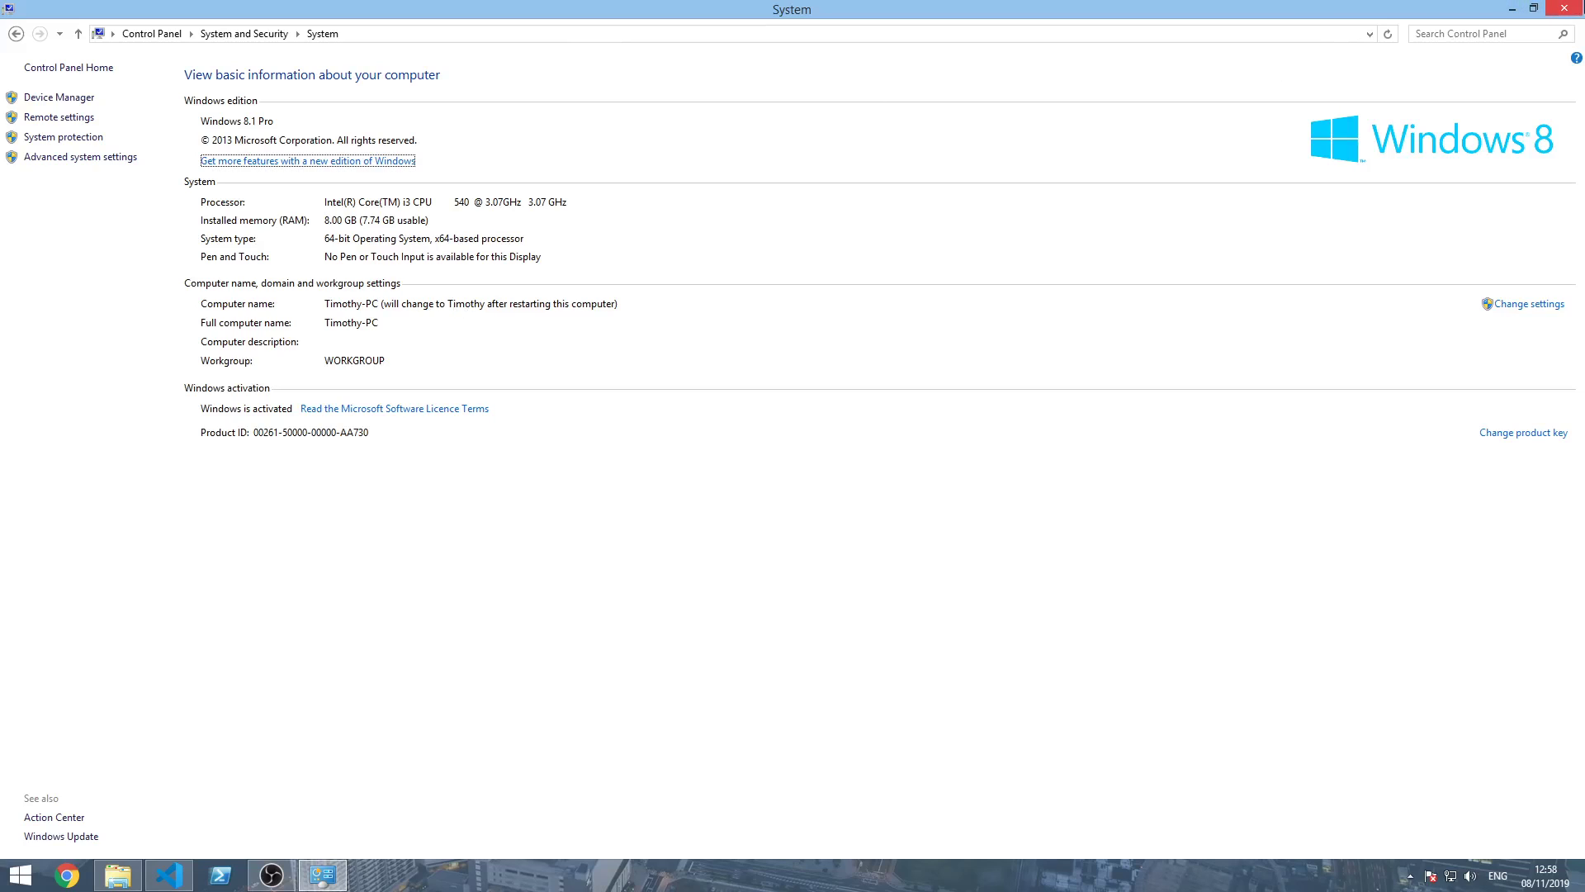
{"action": "left_click", "coordinate": [1565, 8]}
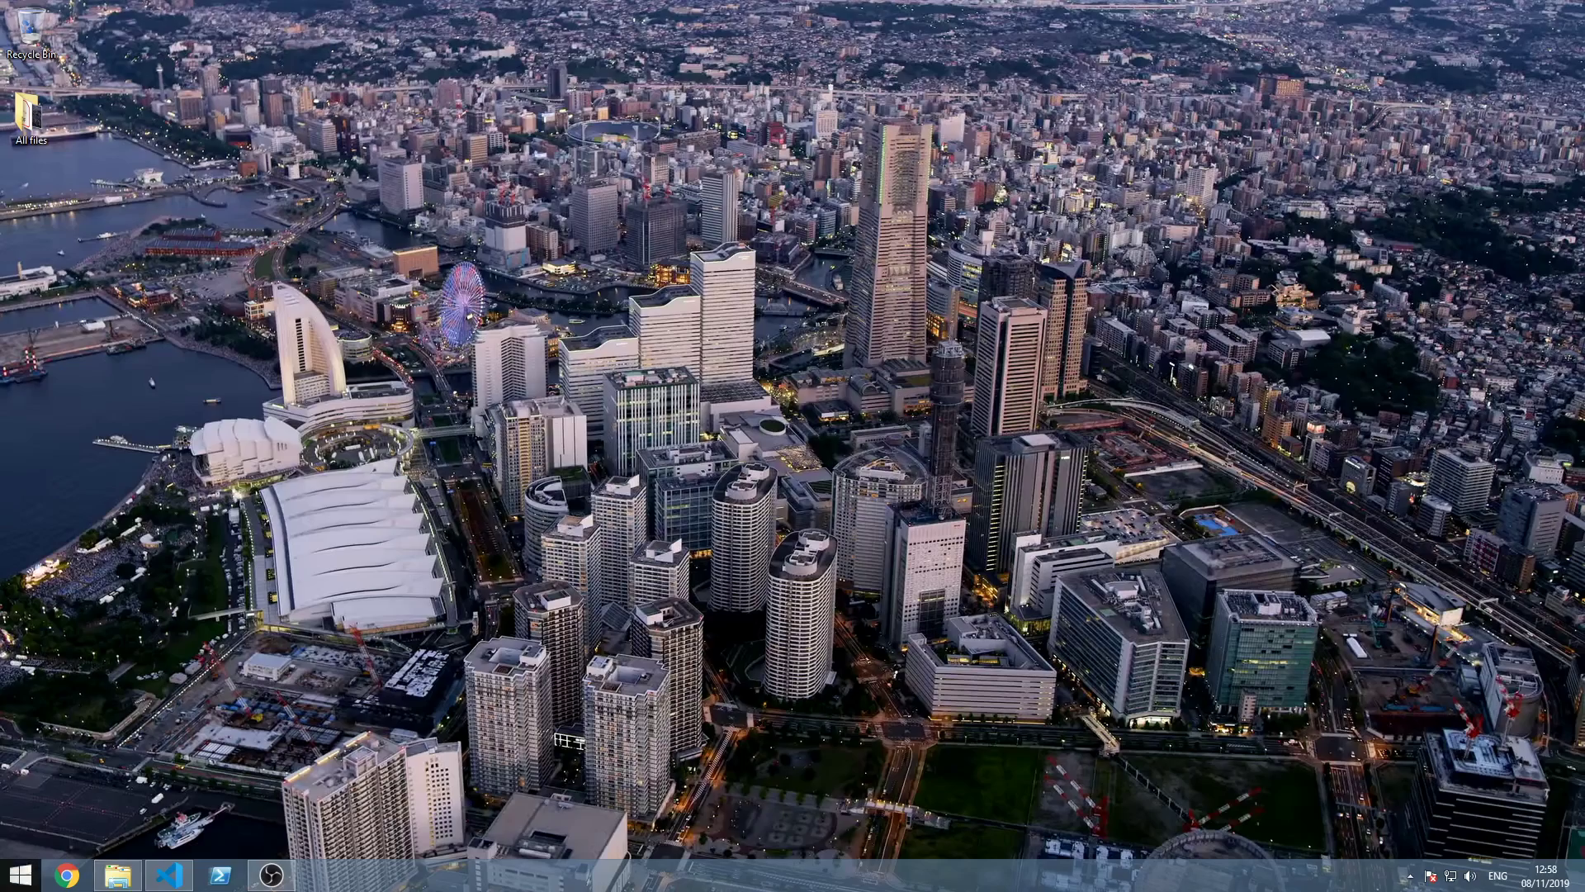
- Bring up the Run box with Win+R and enter msinfo32 as the command
{"action": "left_click", "coordinate": [21, 875]}
{"action": "left_click", "coordinate": [21, 875]}
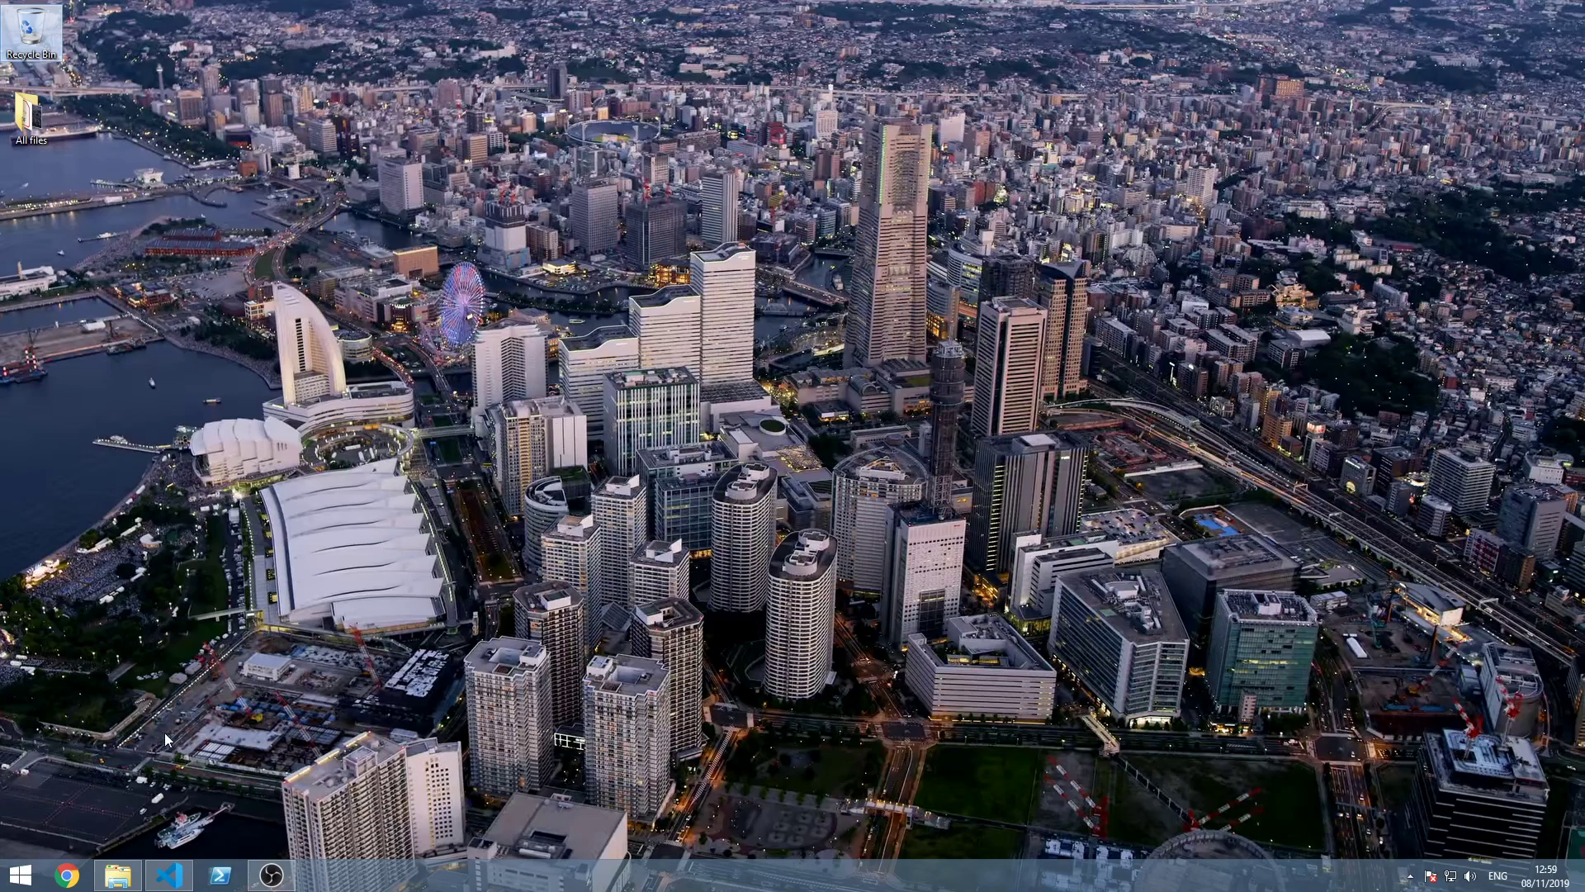
{"action": "key", "text": "super+r"}
{"action": "type", "text": "msin"}
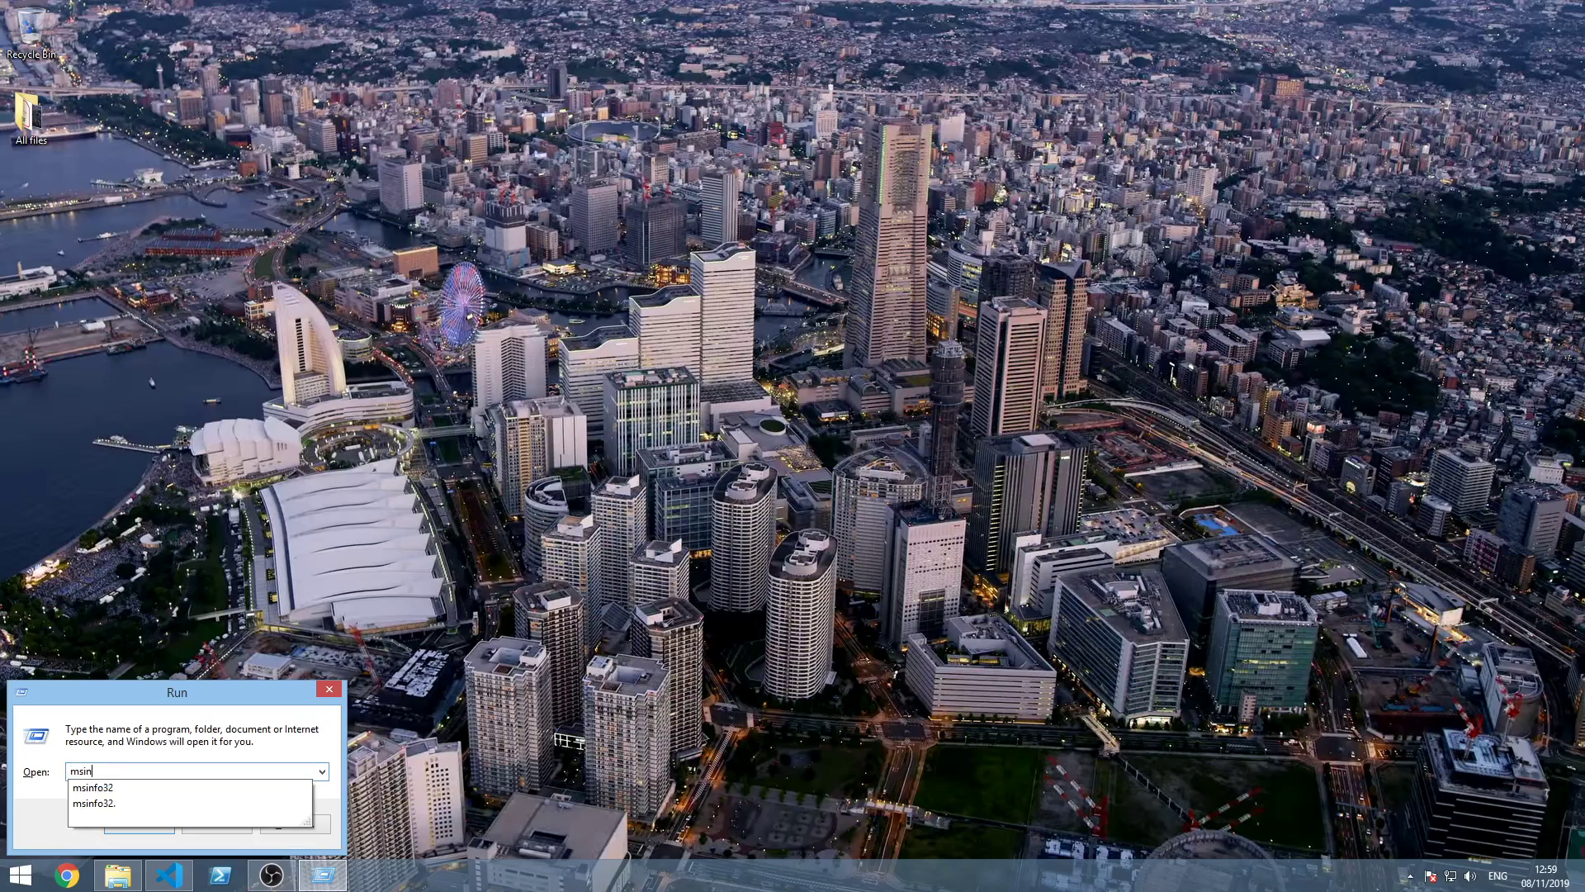
{"action": "type", "text": "fofo32"}
- Launch System Information from Run and maximise its window
{"action": "left_click", "coordinate": [92, 787]}
{"action": "key", "text": "Return"}
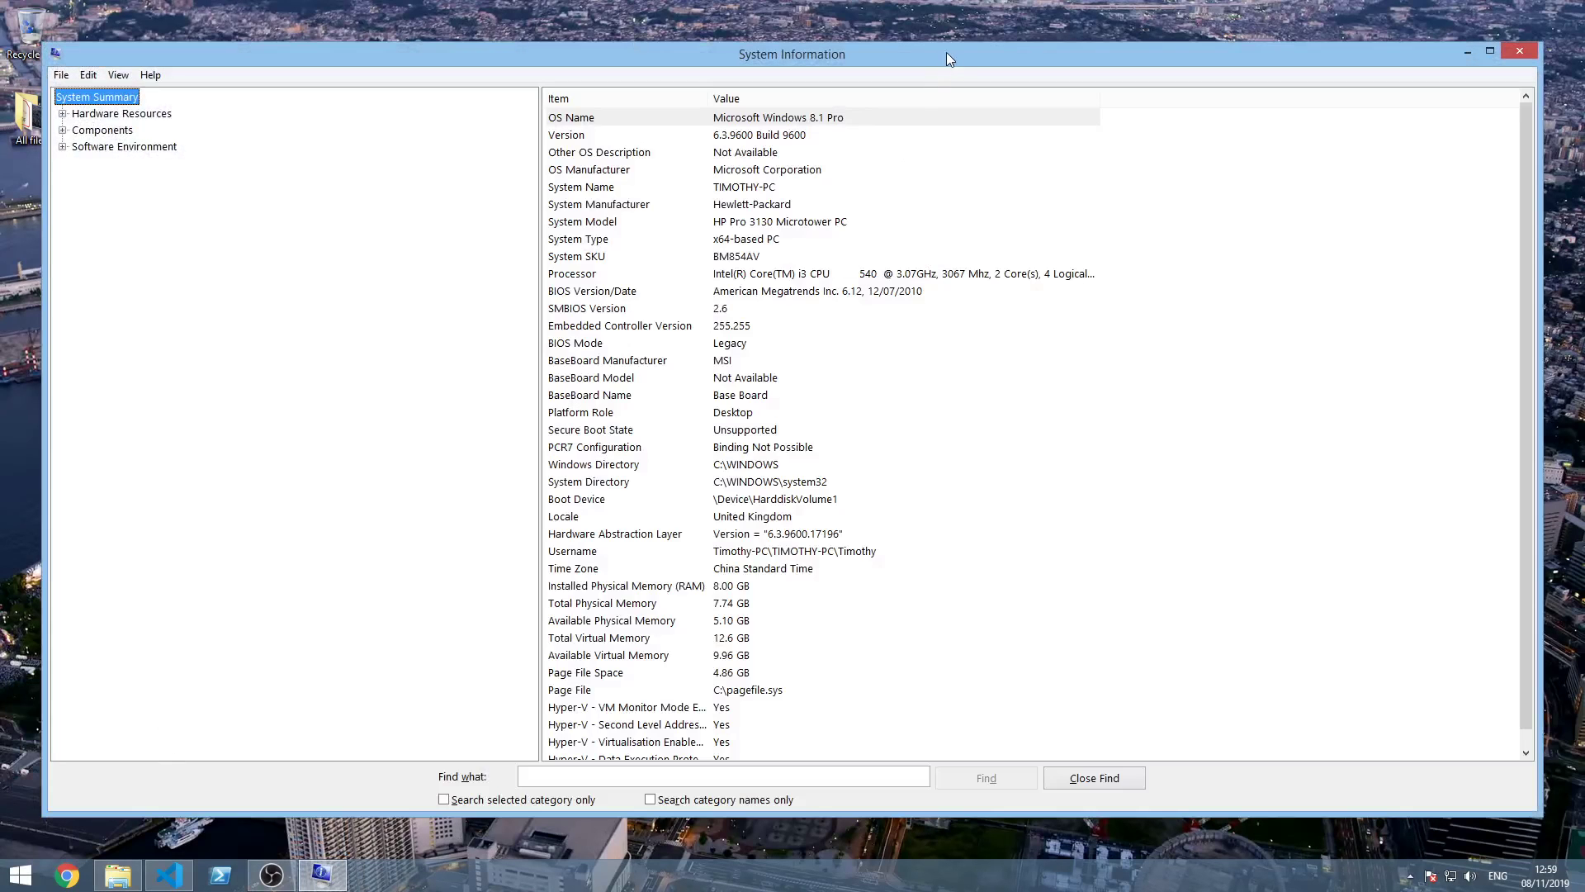
{"action": "double_click", "coordinate": [942, 57]}
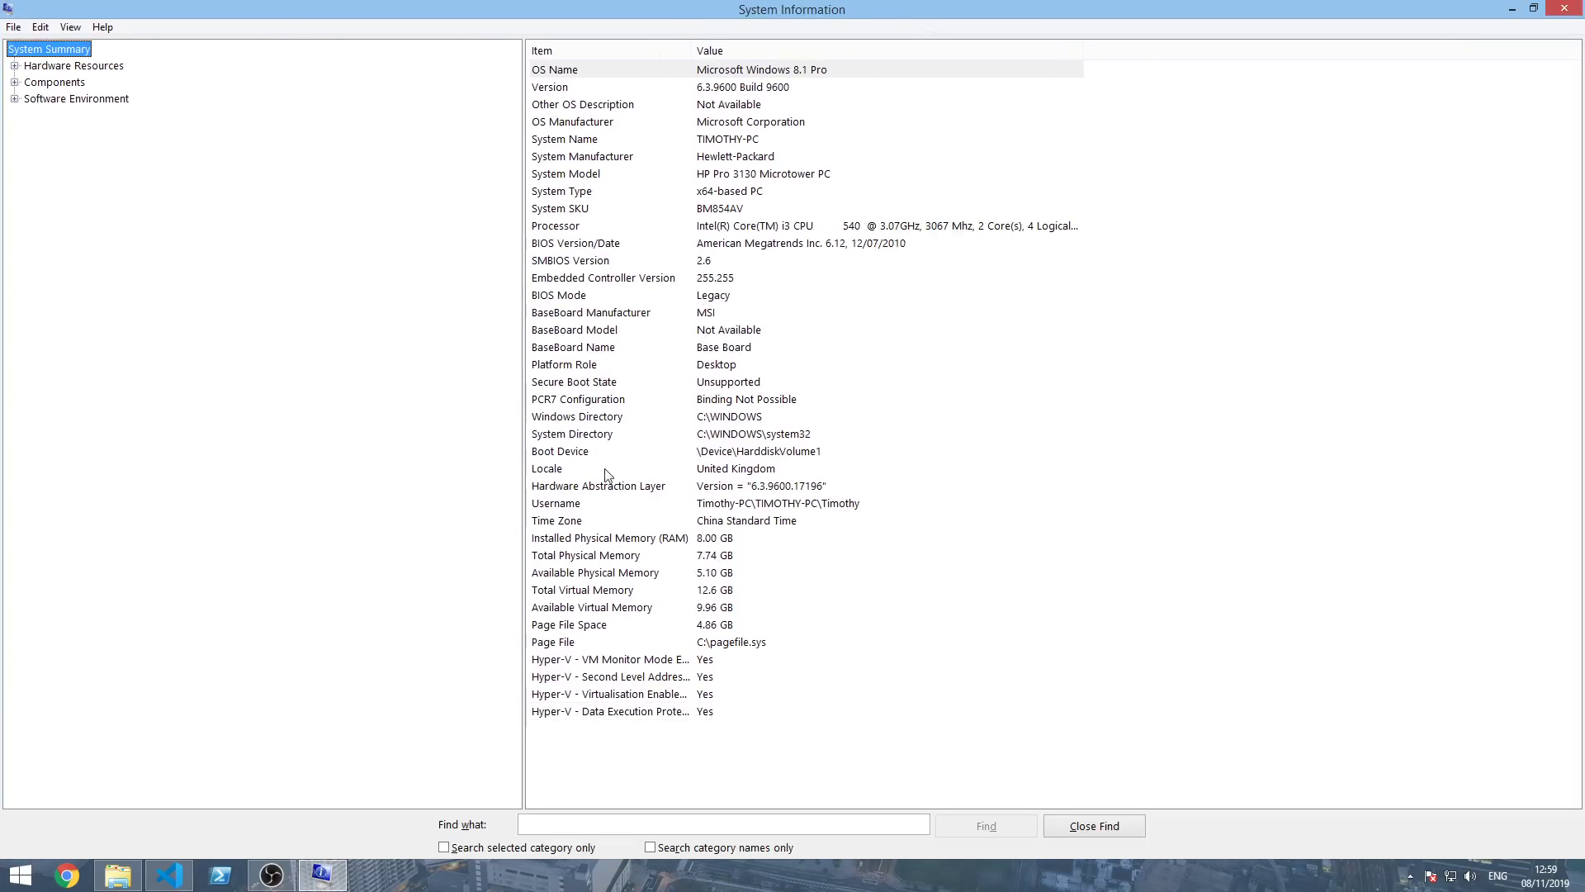
- Read the summary rows from OS Name and Version through System Type, SKU and Processor
{"action": "left_click", "coordinate": [632, 73]}
{"action": "left_click", "coordinate": [601, 91]}
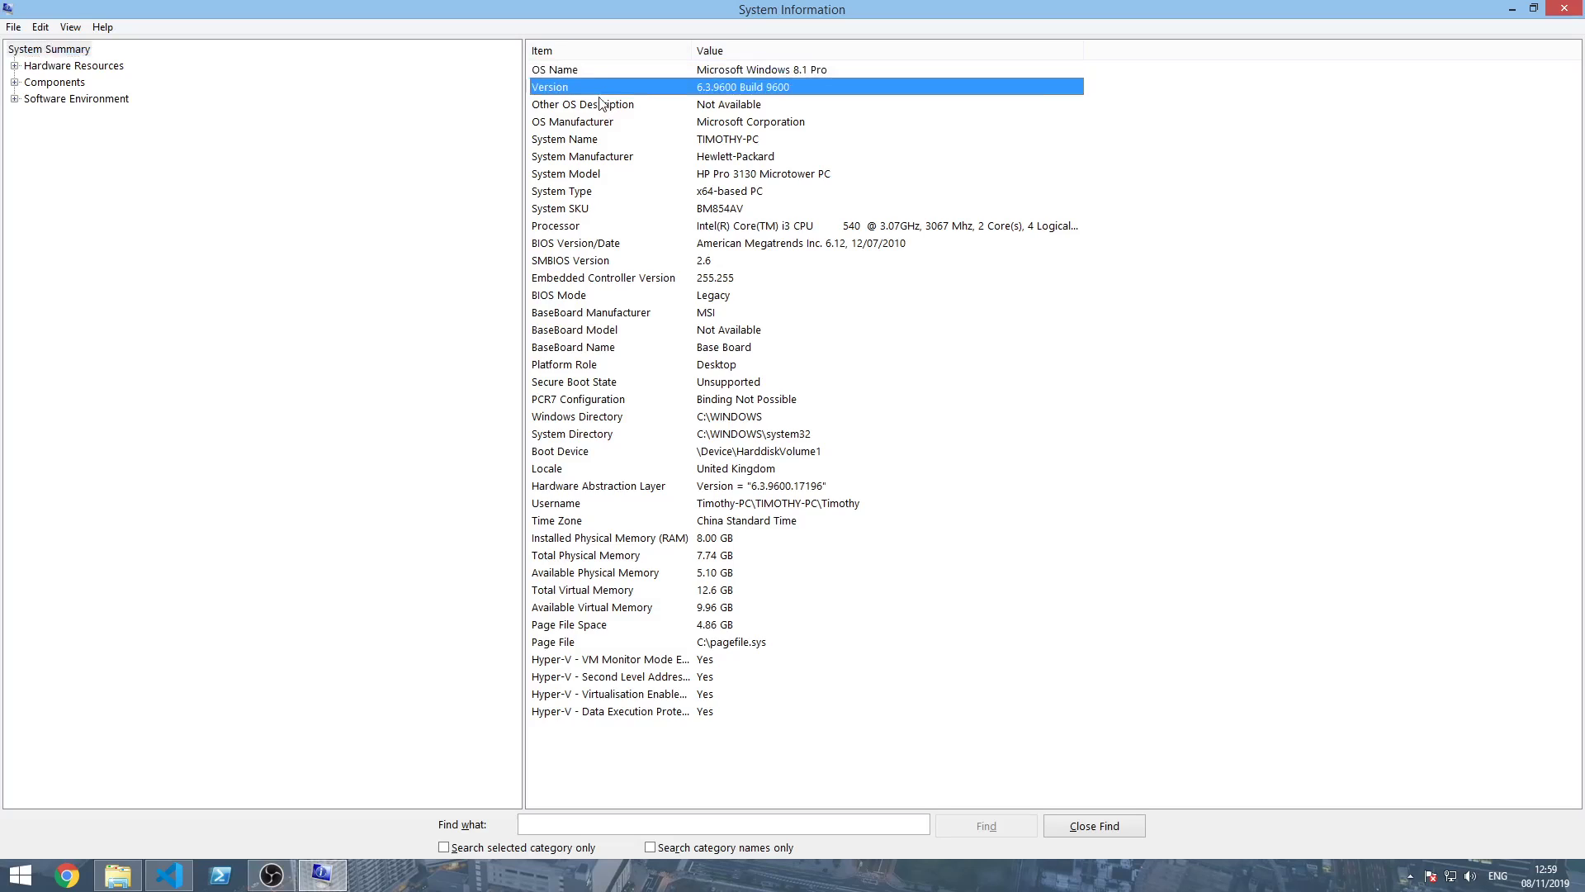
{"action": "left_click", "coordinate": [600, 104]}
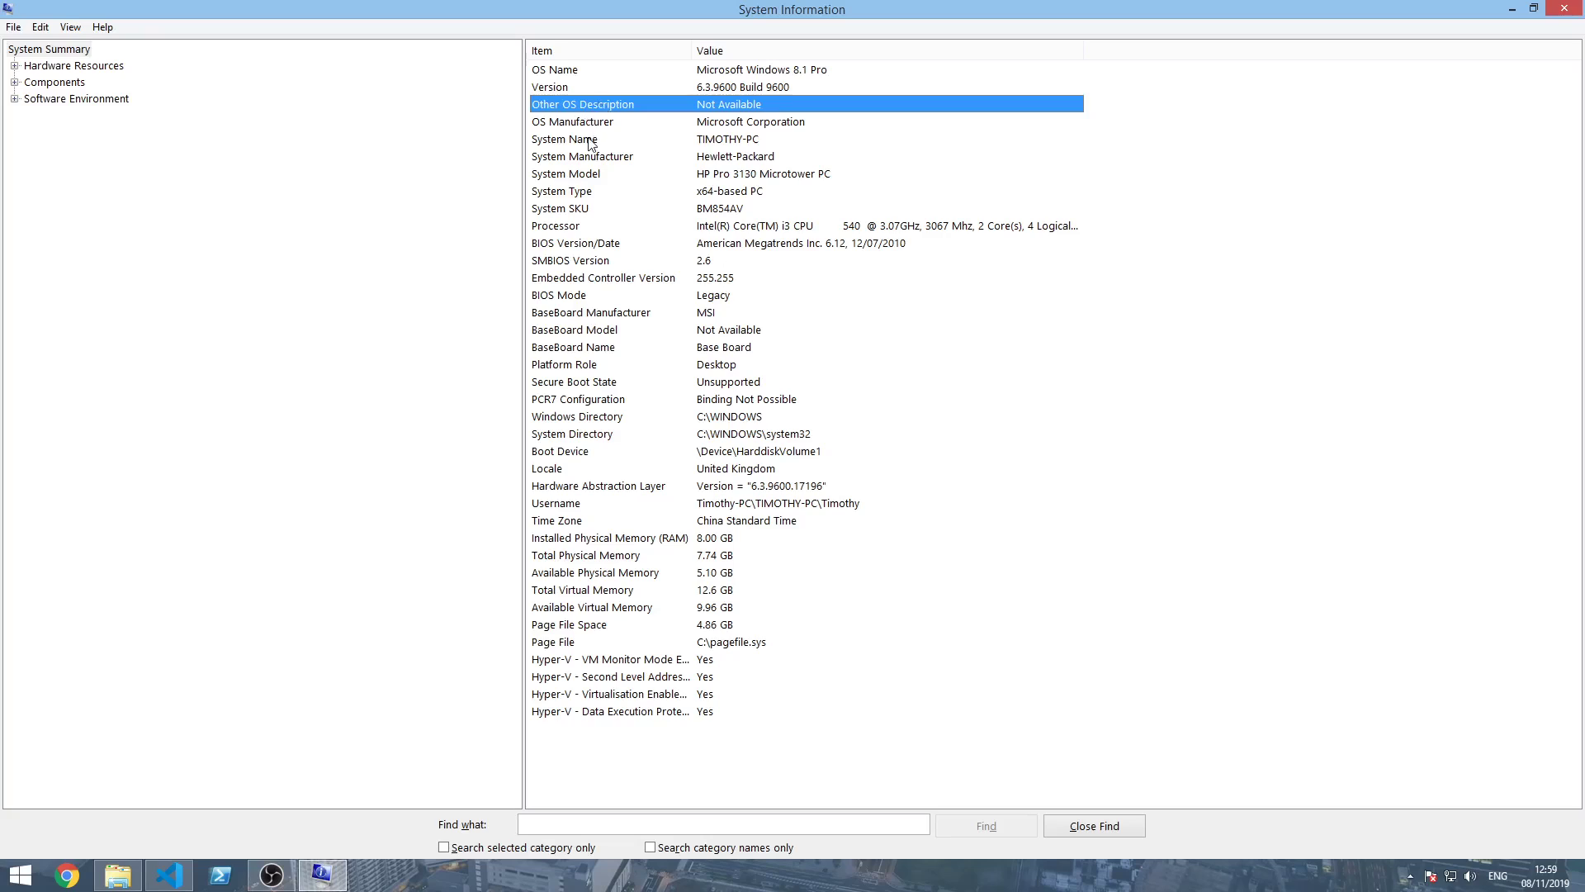
{"action": "left_click", "coordinate": [596, 127]}
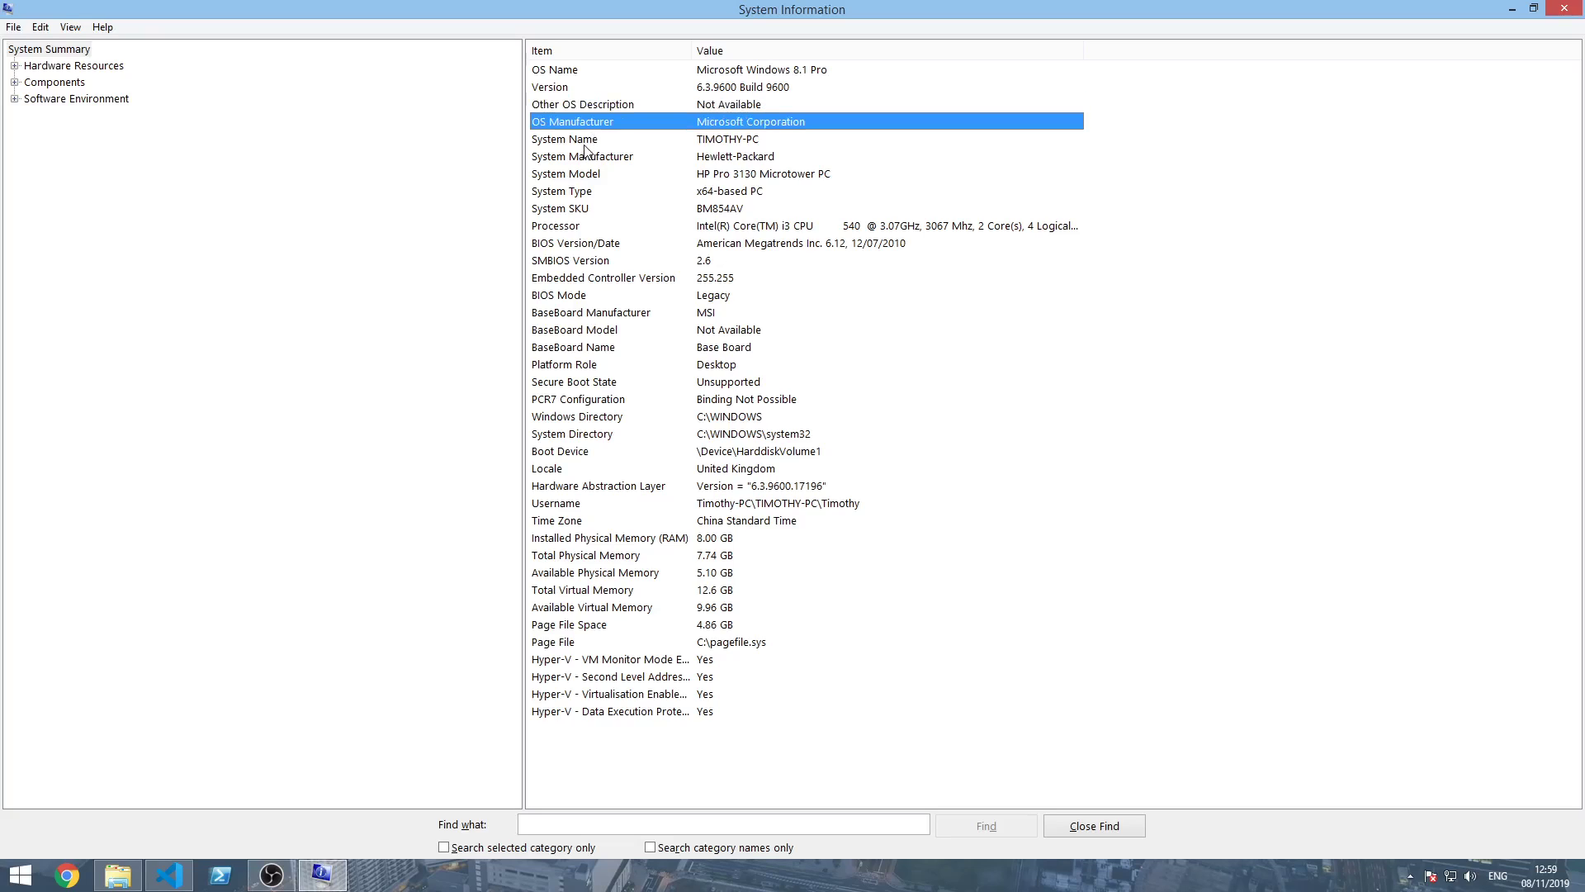
{"action": "left_click", "coordinate": [585, 142]}
{"action": "left_click", "coordinate": [610, 160]}
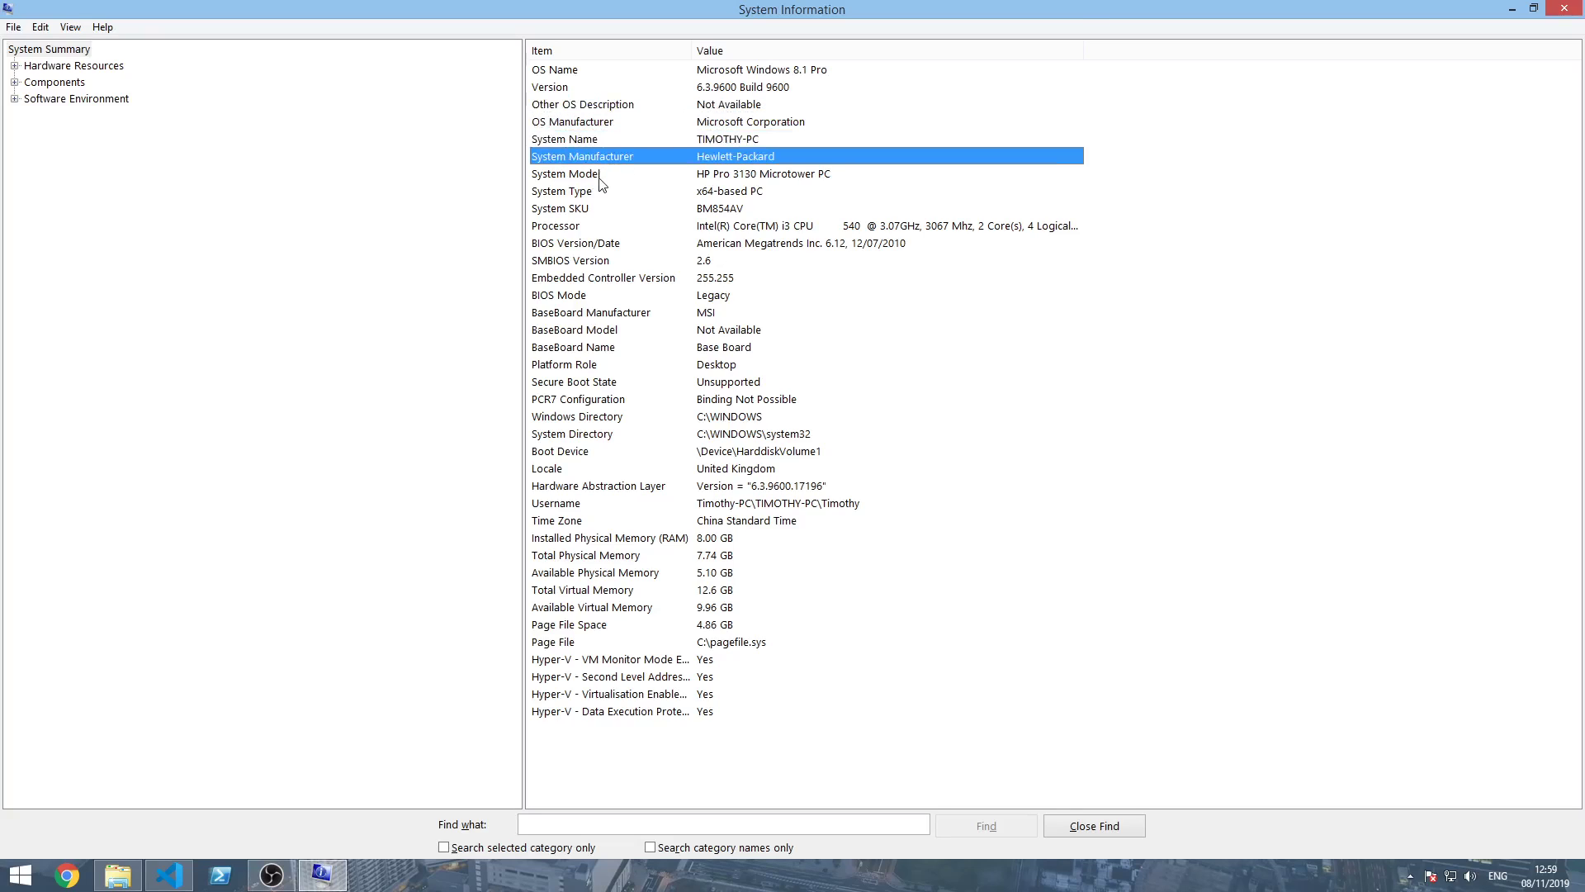
{"action": "left_click", "coordinate": [601, 180]}
{"action": "left_click", "coordinate": [591, 194]}
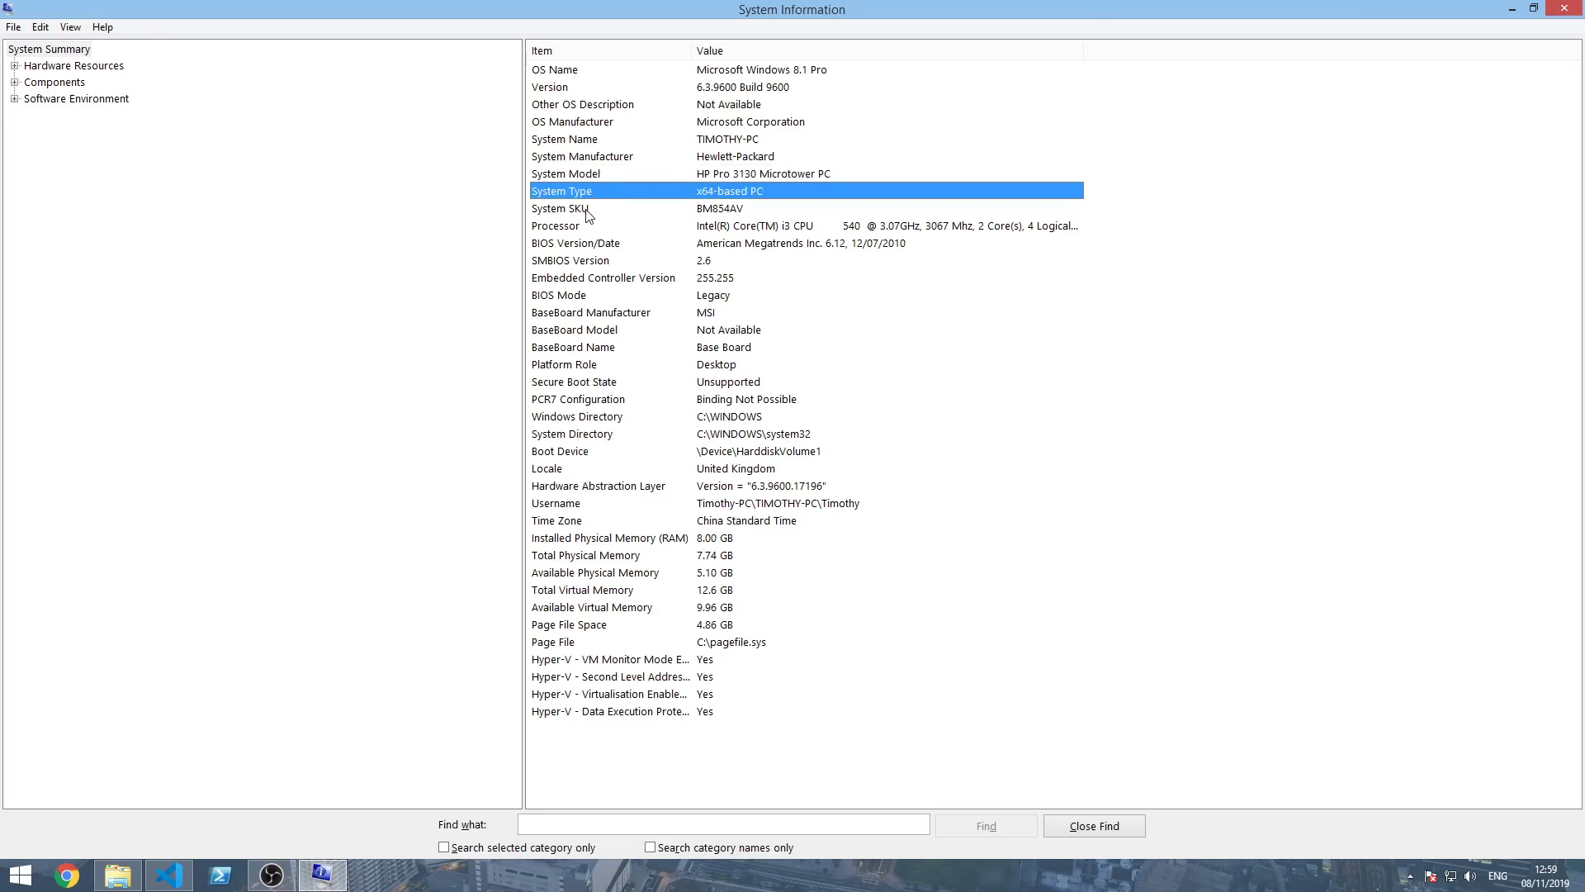
{"action": "left_click", "coordinate": [589, 213]}
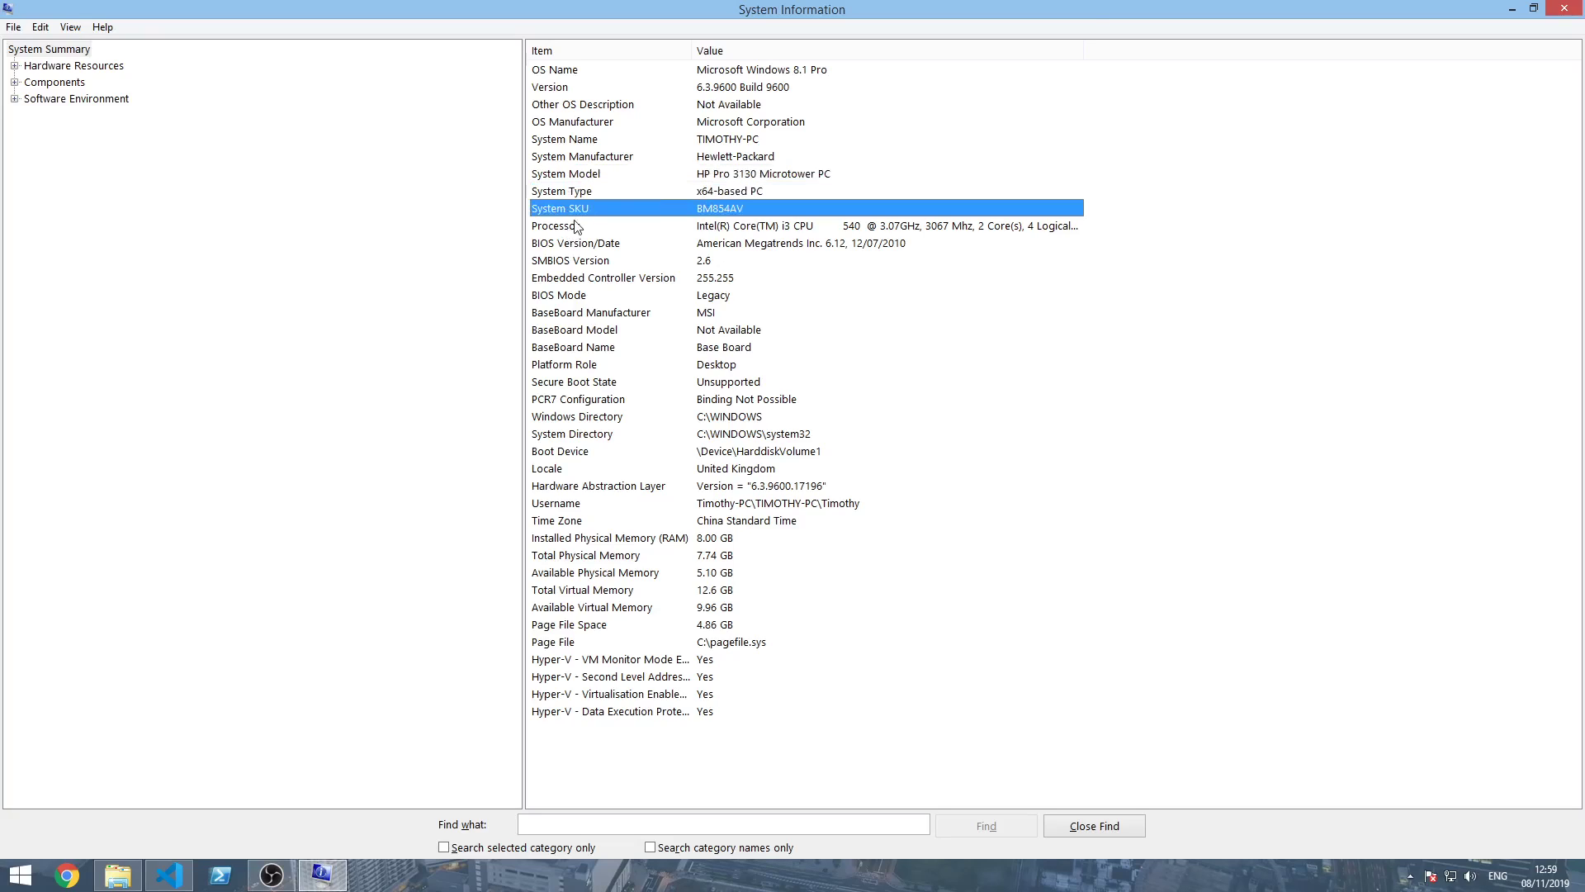
{"action": "left_click", "coordinate": [581, 231]}
- Read the BIOS, SMBIOS, BaseBoard, Platform Role, Secure Boot and PCR7 Configuration rows
{"action": "left_click", "coordinate": [576, 248]}
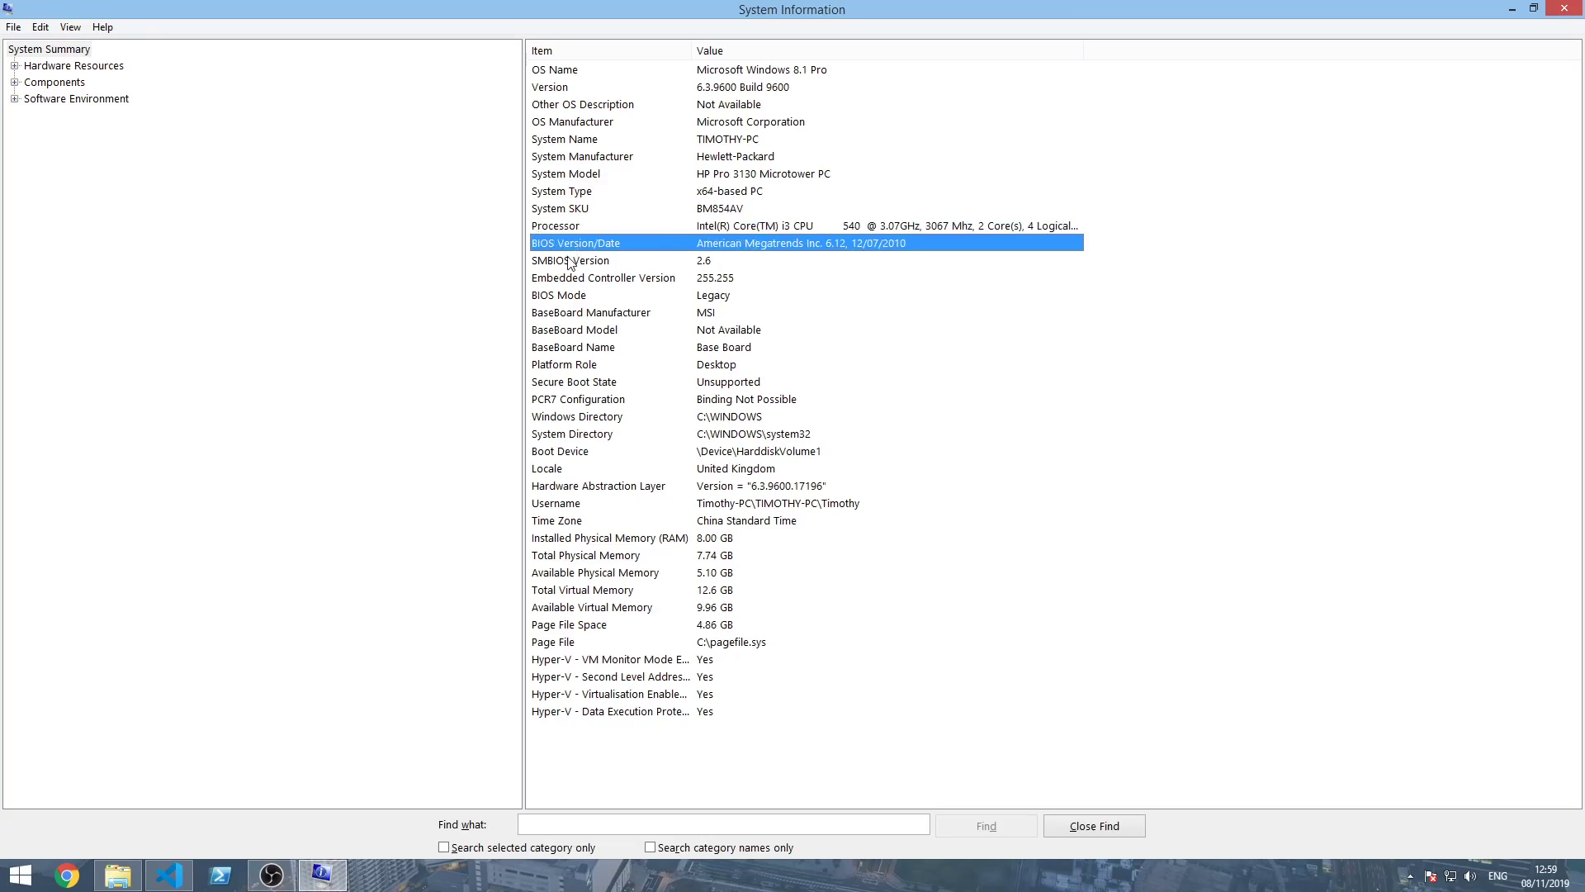
{"action": "left_click", "coordinate": [605, 264]}
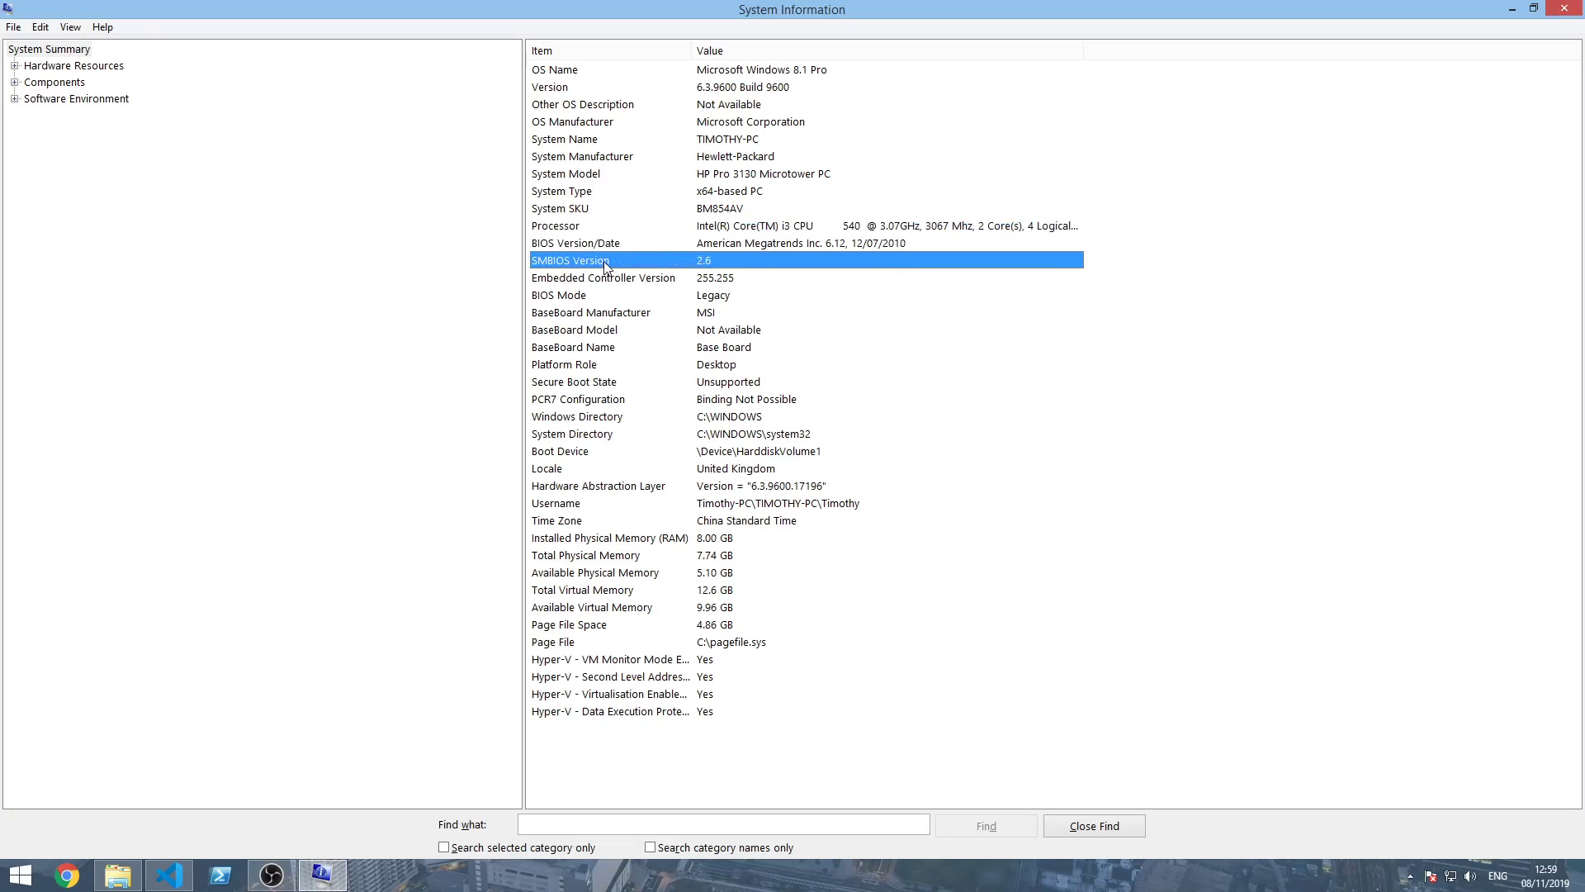
{"action": "left_click", "coordinate": [594, 281]}
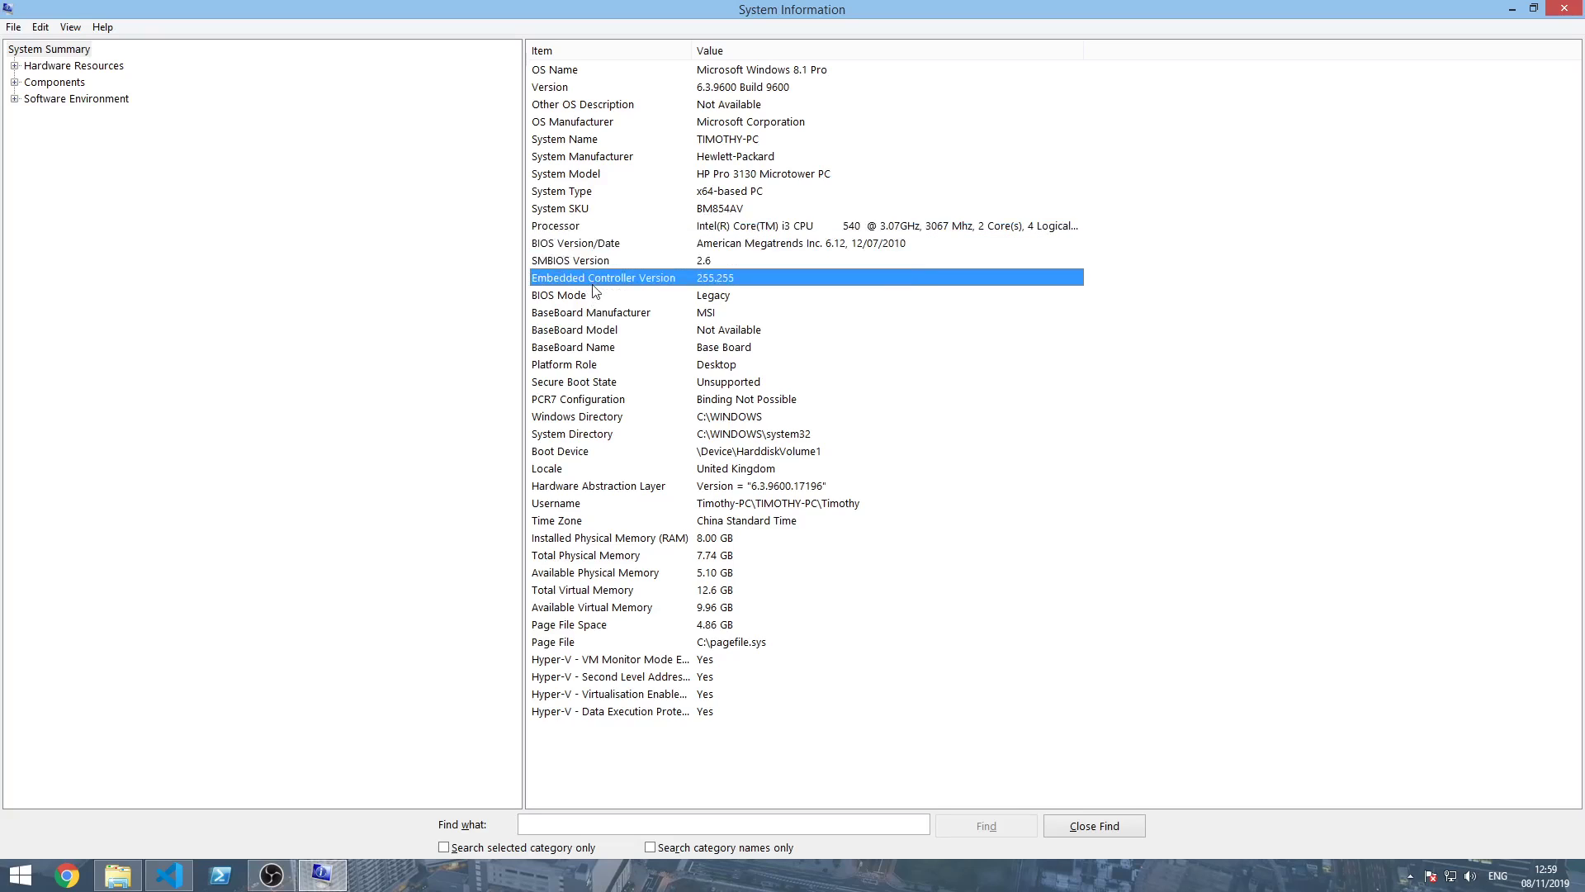
{"action": "left_click", "coordinate": [590, 298]}
{"action": "left_click", "coordinate": [586, 315]}
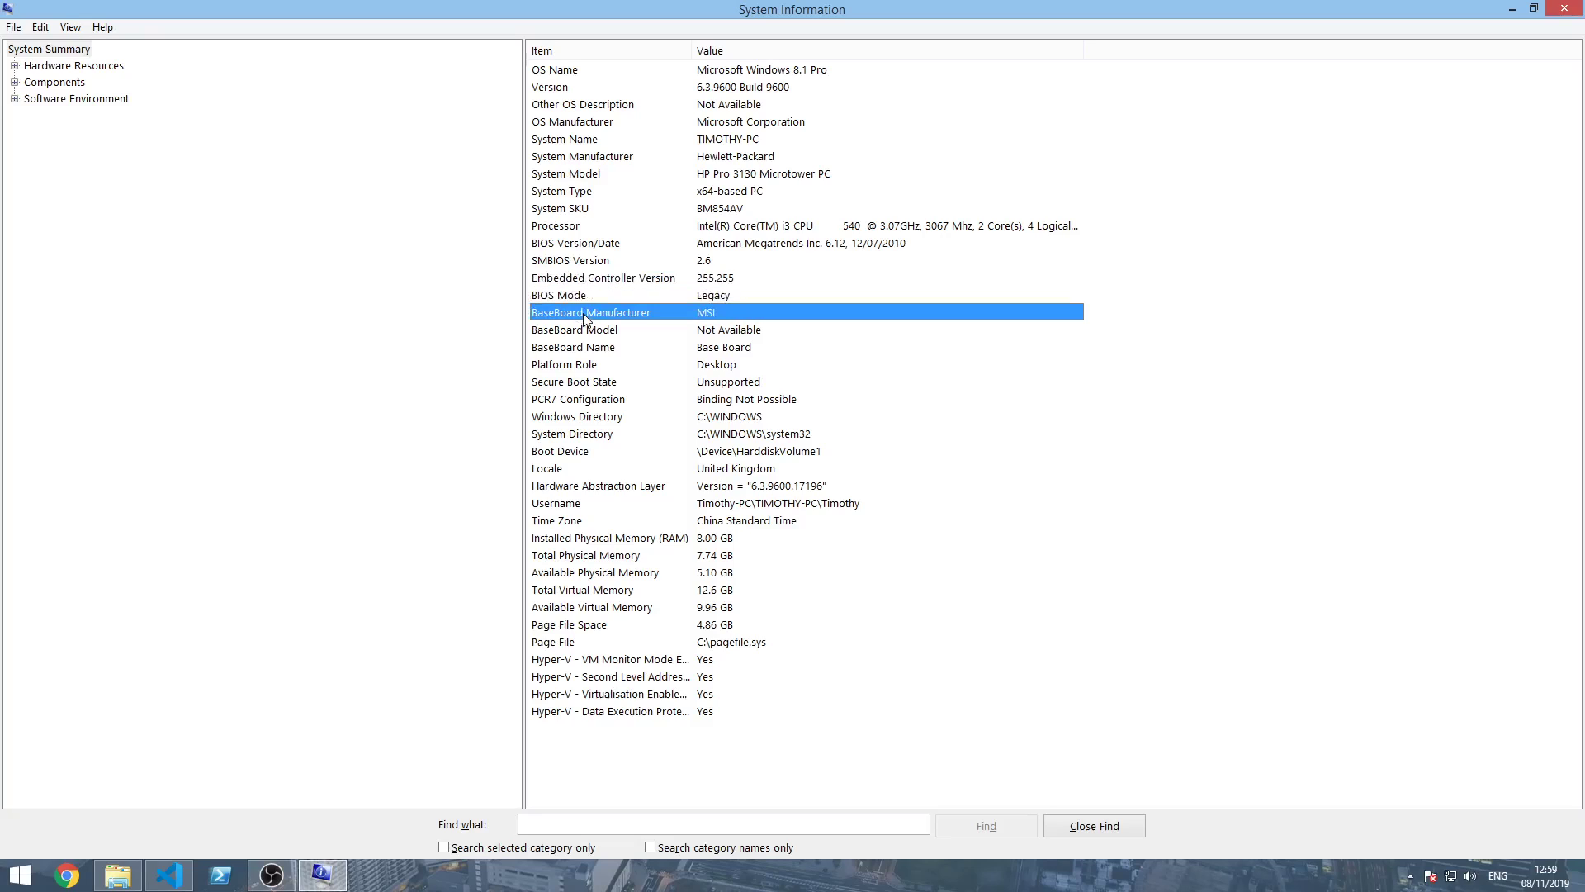
{"action": "left_click", "coordinate": [582, 329]}
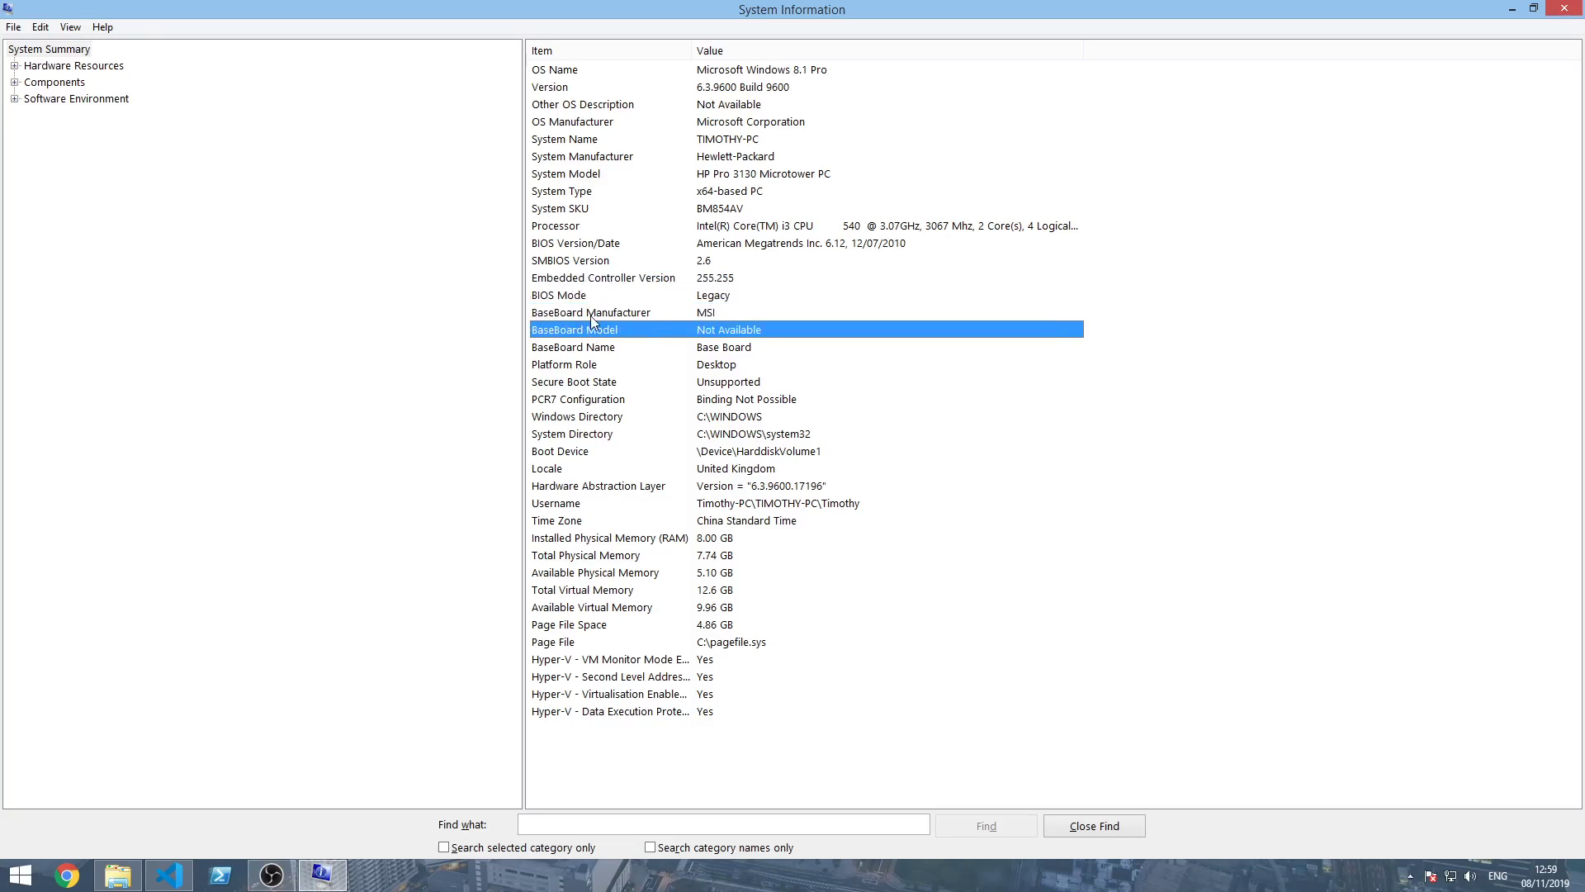
{"action": "left_click", "coordinate": [571, 348]}
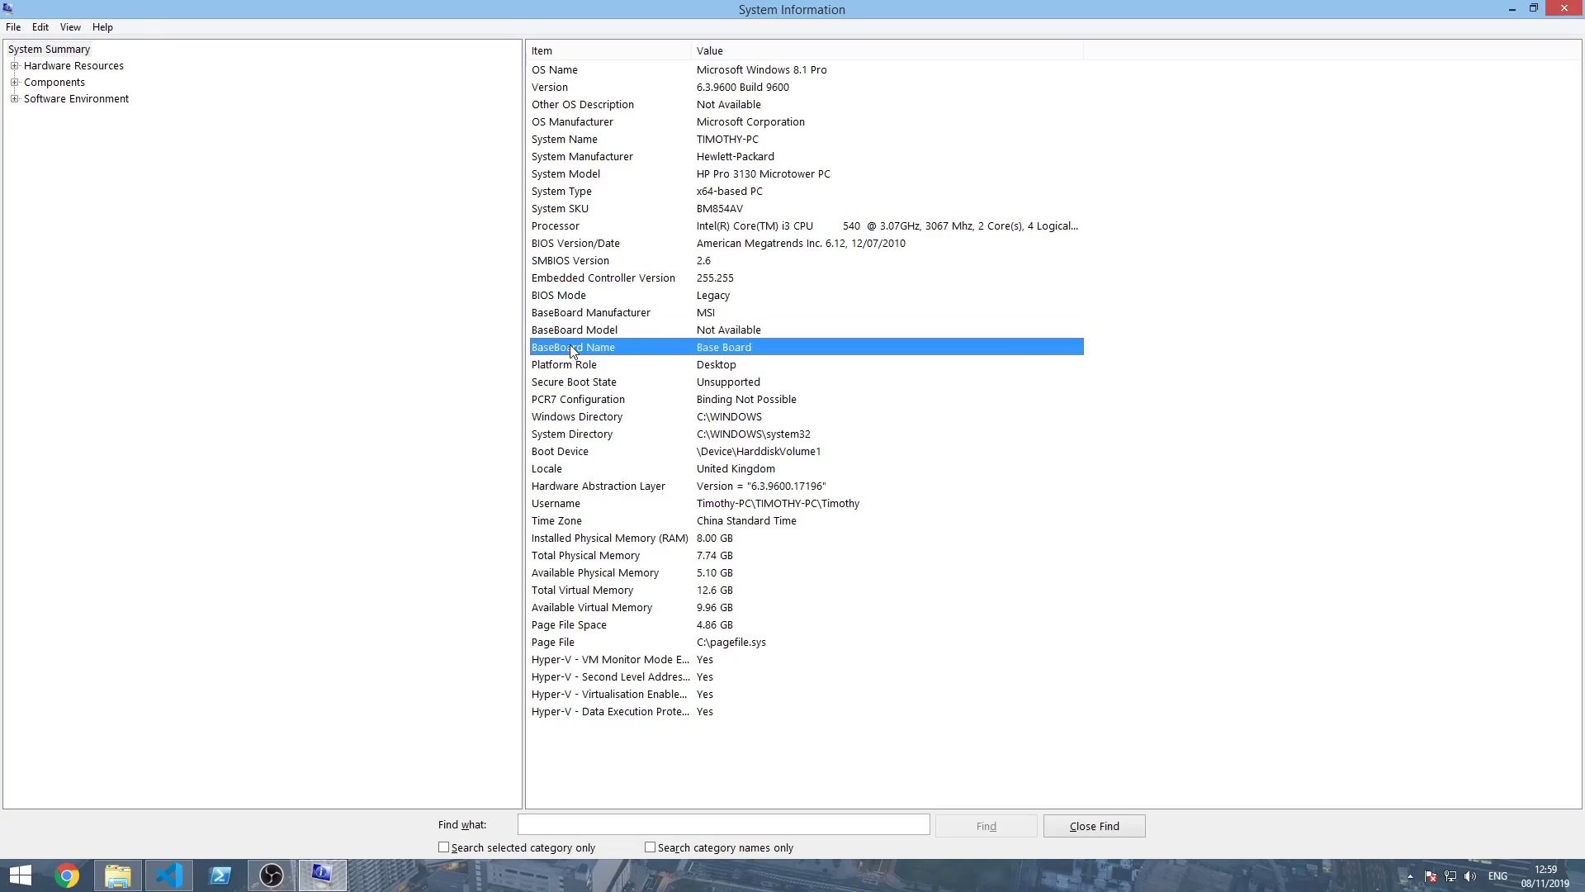
{"action": "left_click", "coordinate": [559, 368]}
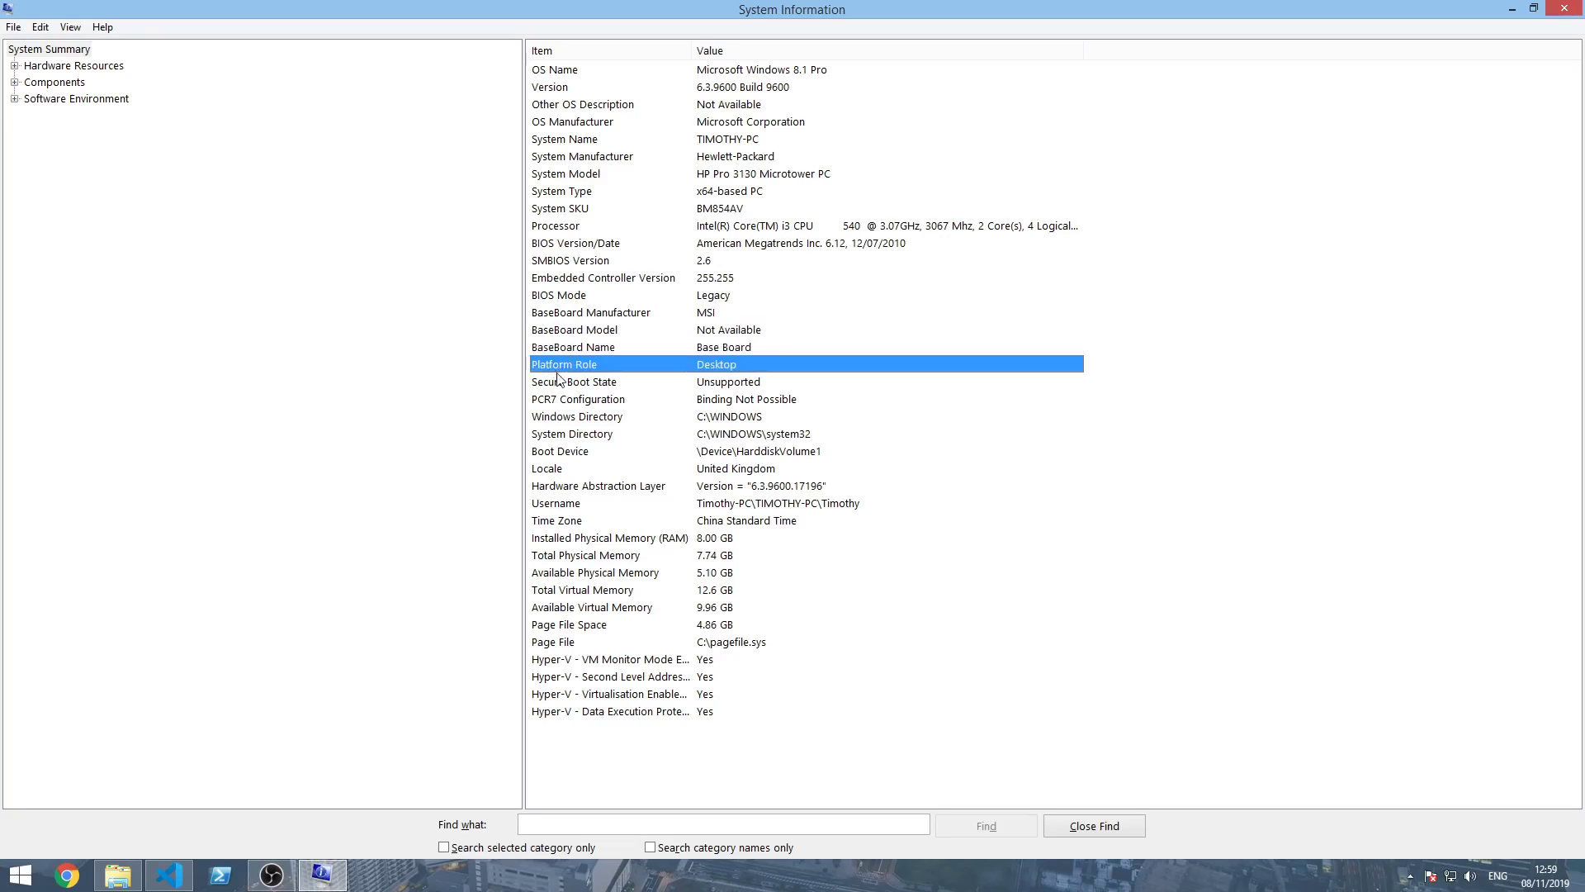
{"action": "left_click", "coordinate": [559, 380]}
{"action": "left_click", "coordinate": [564, 403]}
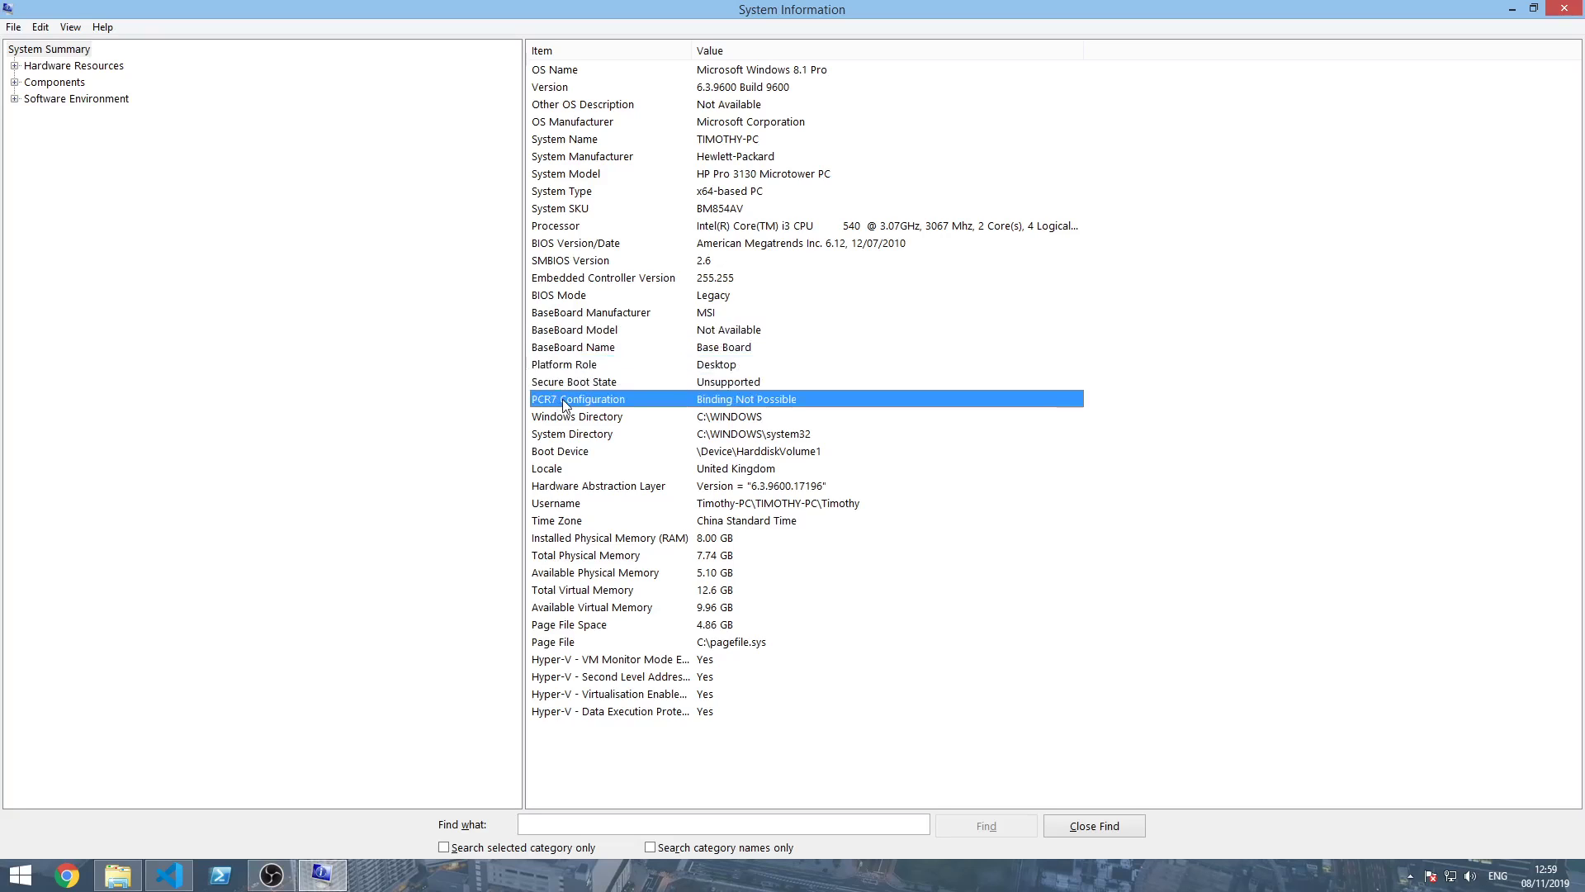
- Read the Windows Directory, System Directory, Boot Device and Locale rows
{"action": "left_click", "coordinate": [580, 421]}
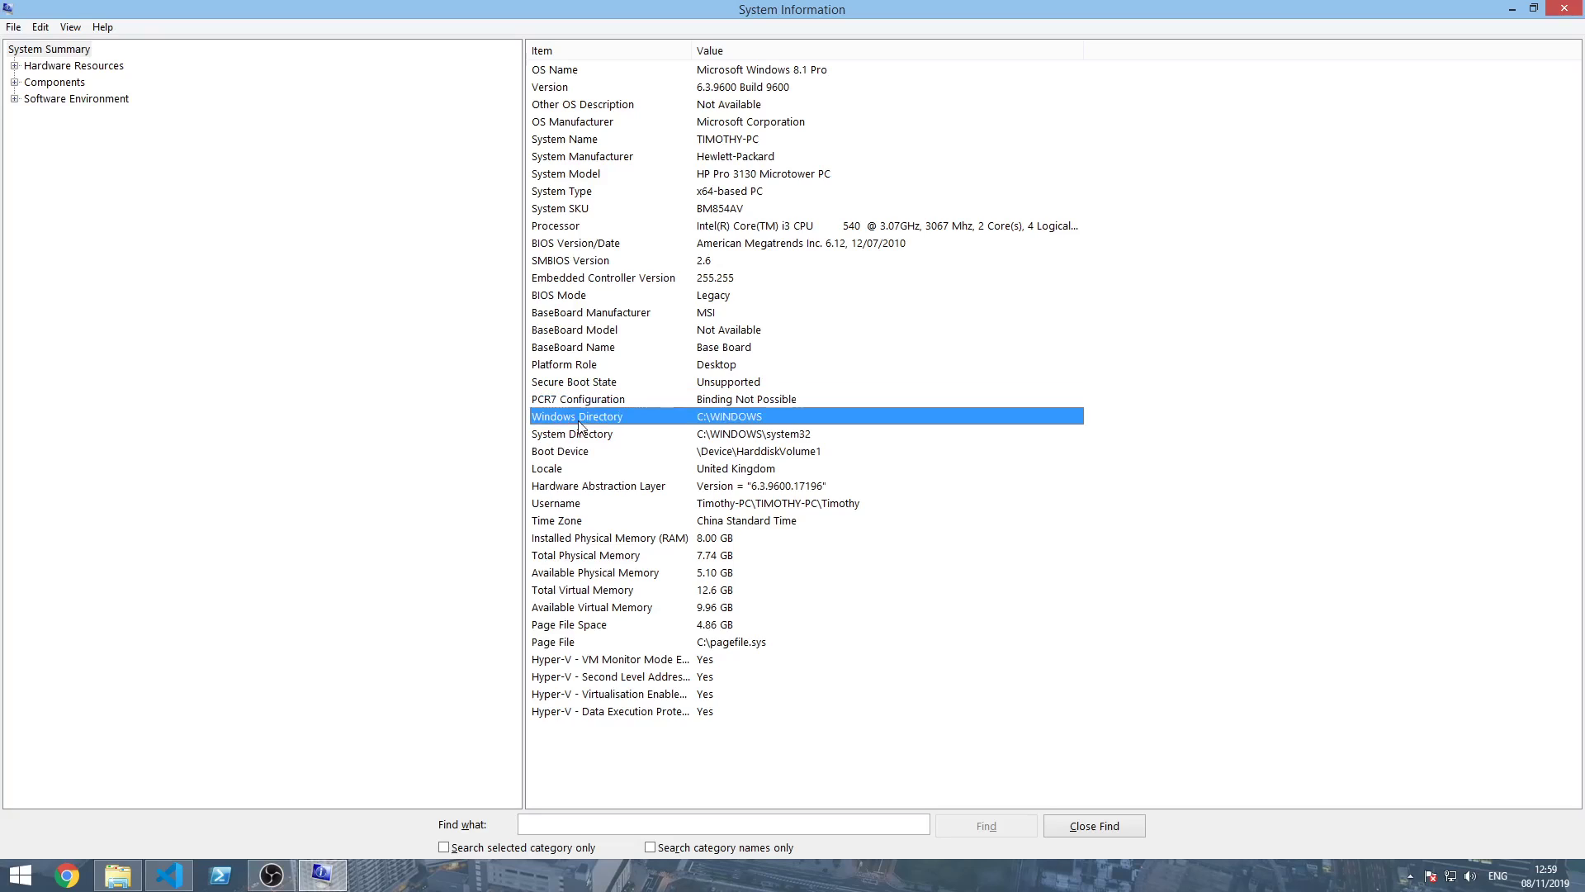
{"action": "left_click", "coordinate": [576, 436]}
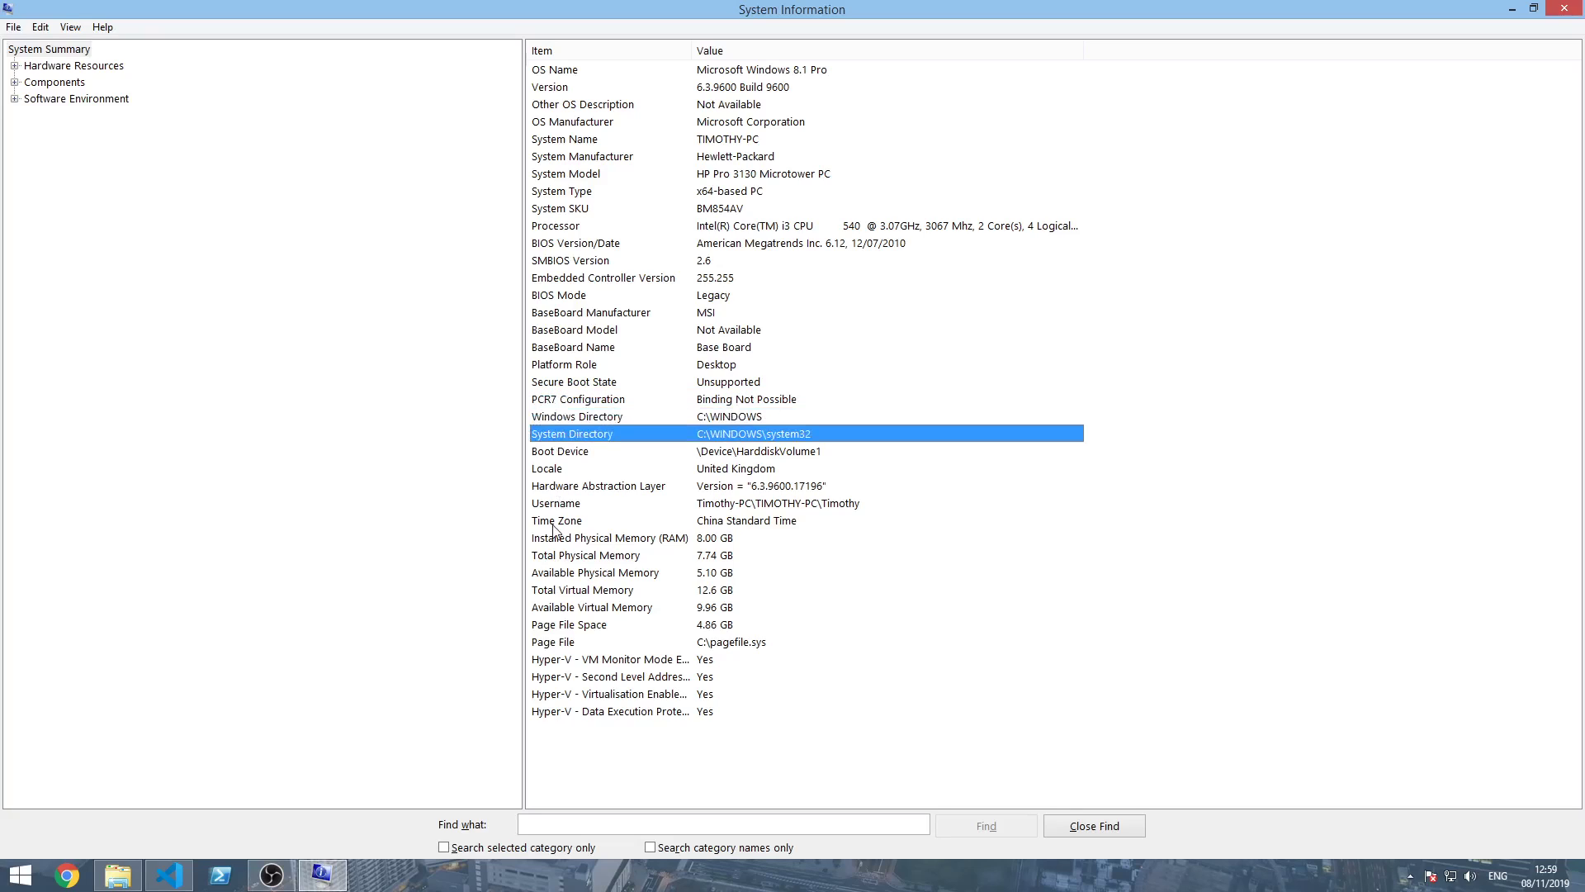
{"action": "left_click", "coordinate": [565, 455]}
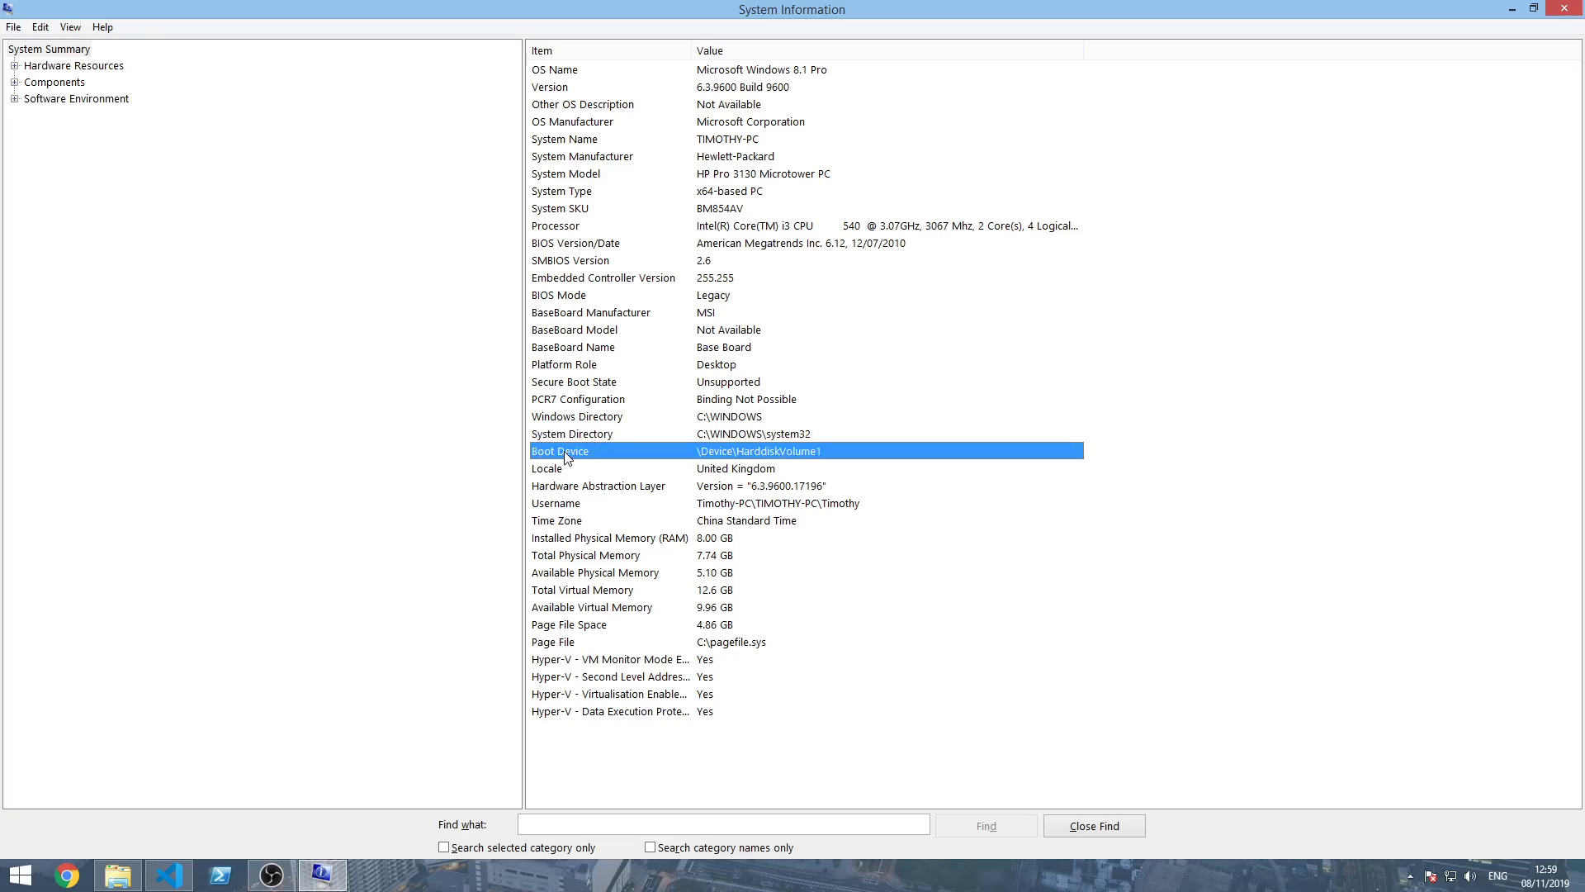
{"action": "left_click", "coordinate": [566, 472]}
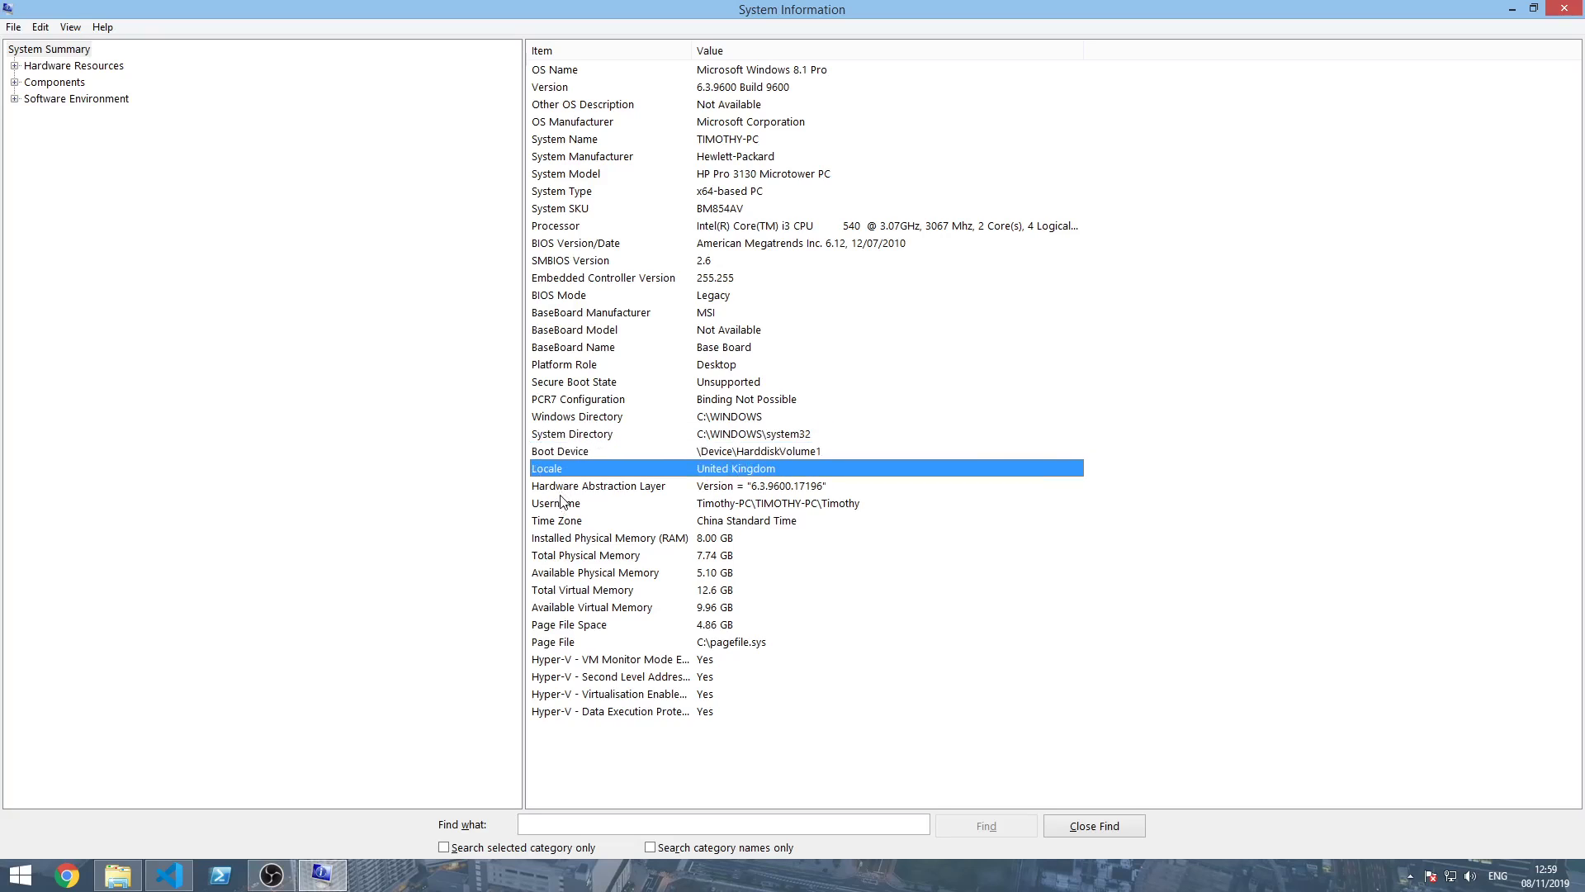
- Read Hardware Abstraction Layer, Time Zone, 8.00 GB RAM, memory totals, and the 4.86 GB page file rows
{"action": "left_click", "coordinate": [611, 489]}
{"action": "left_click", "coordinate": [601, 507]}
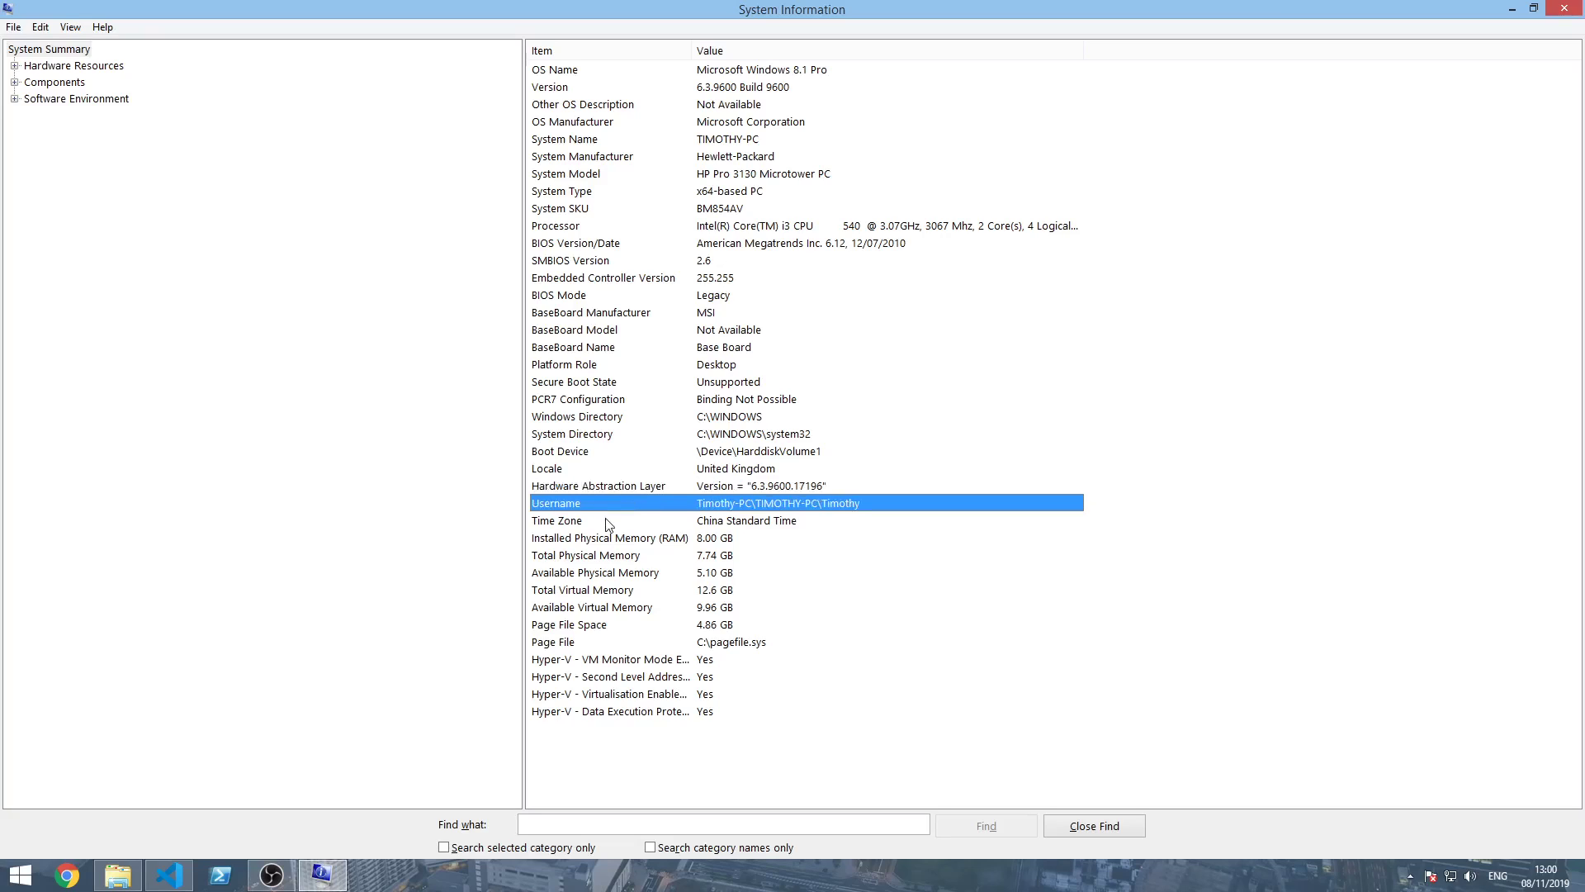
{"action": "left_click", "coordinate": [606, 522]}
{"action": "left_click", "coordinate": [635, 541]}
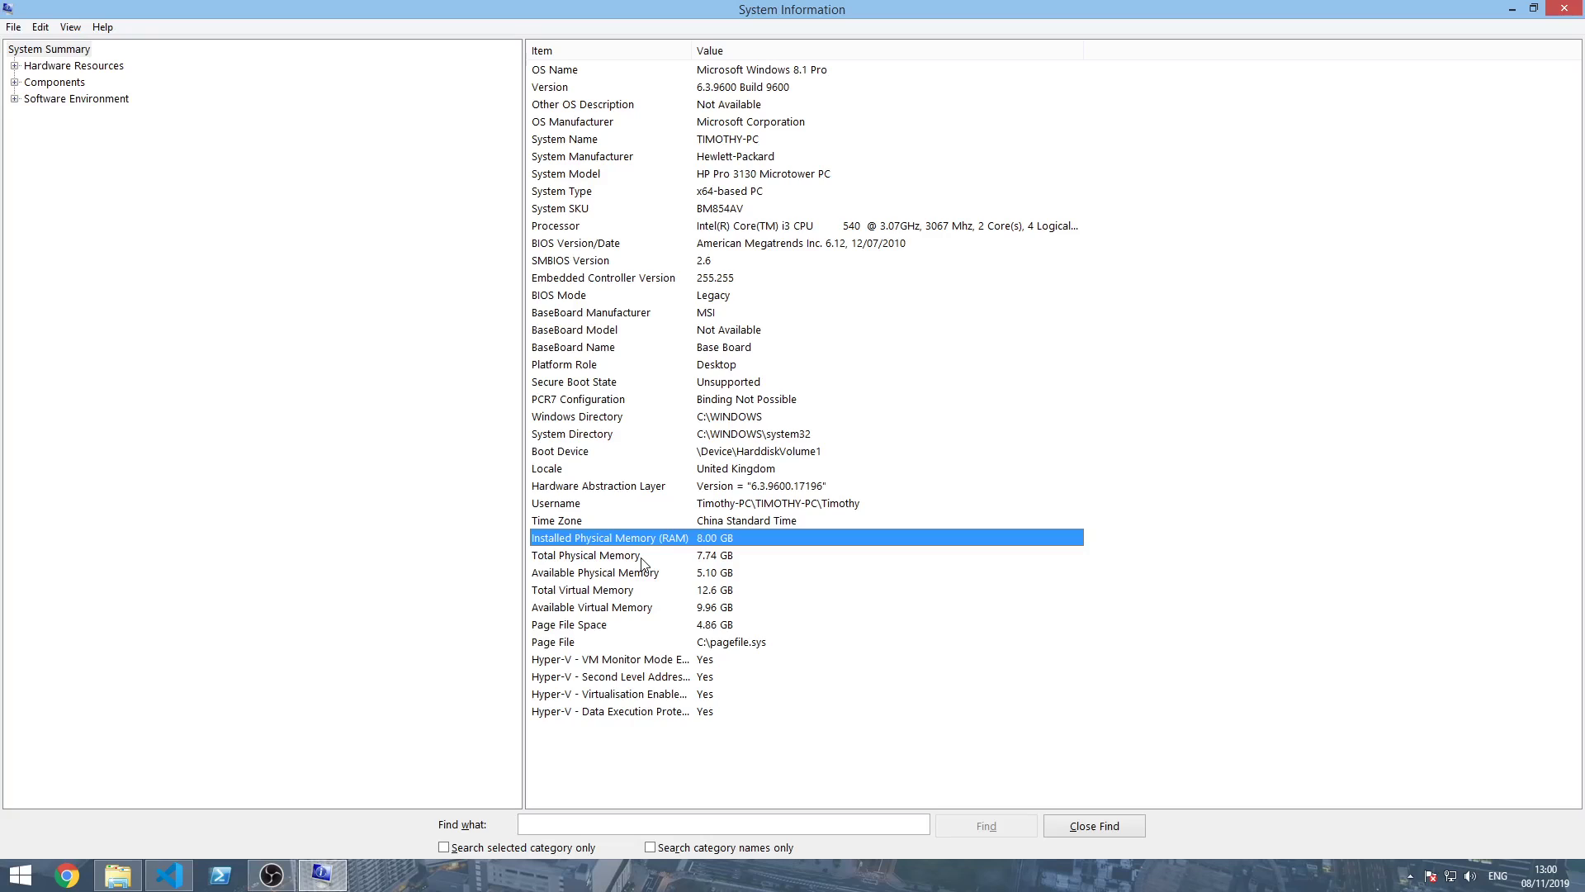
{"action": "left_click", "coordinate": [641, 558]}
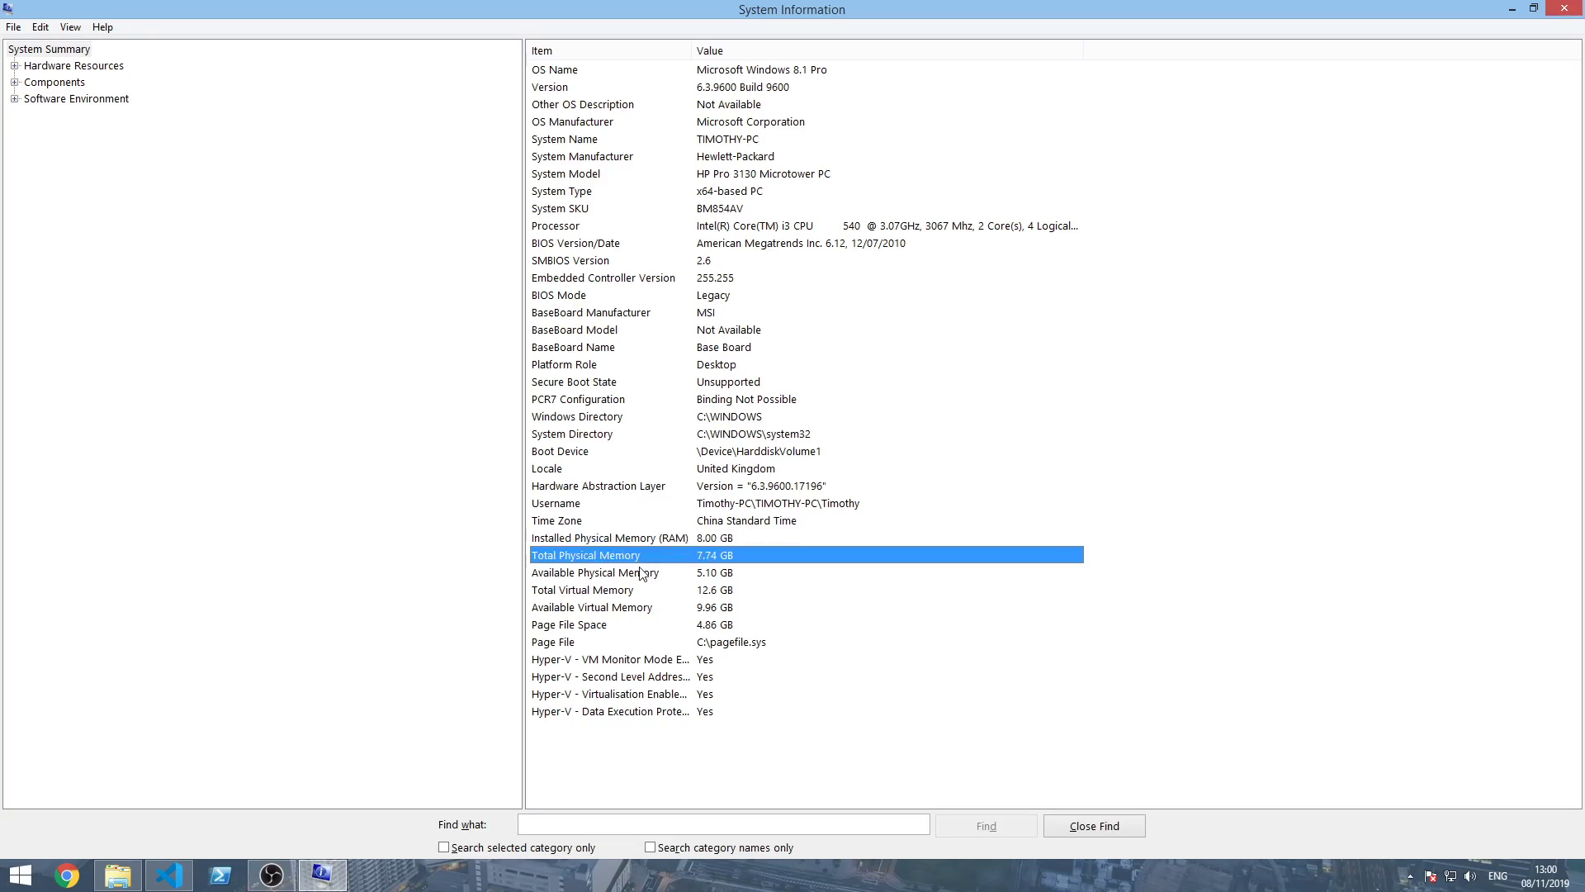
{"action": "left_click", "coordinate": [641, 576]}
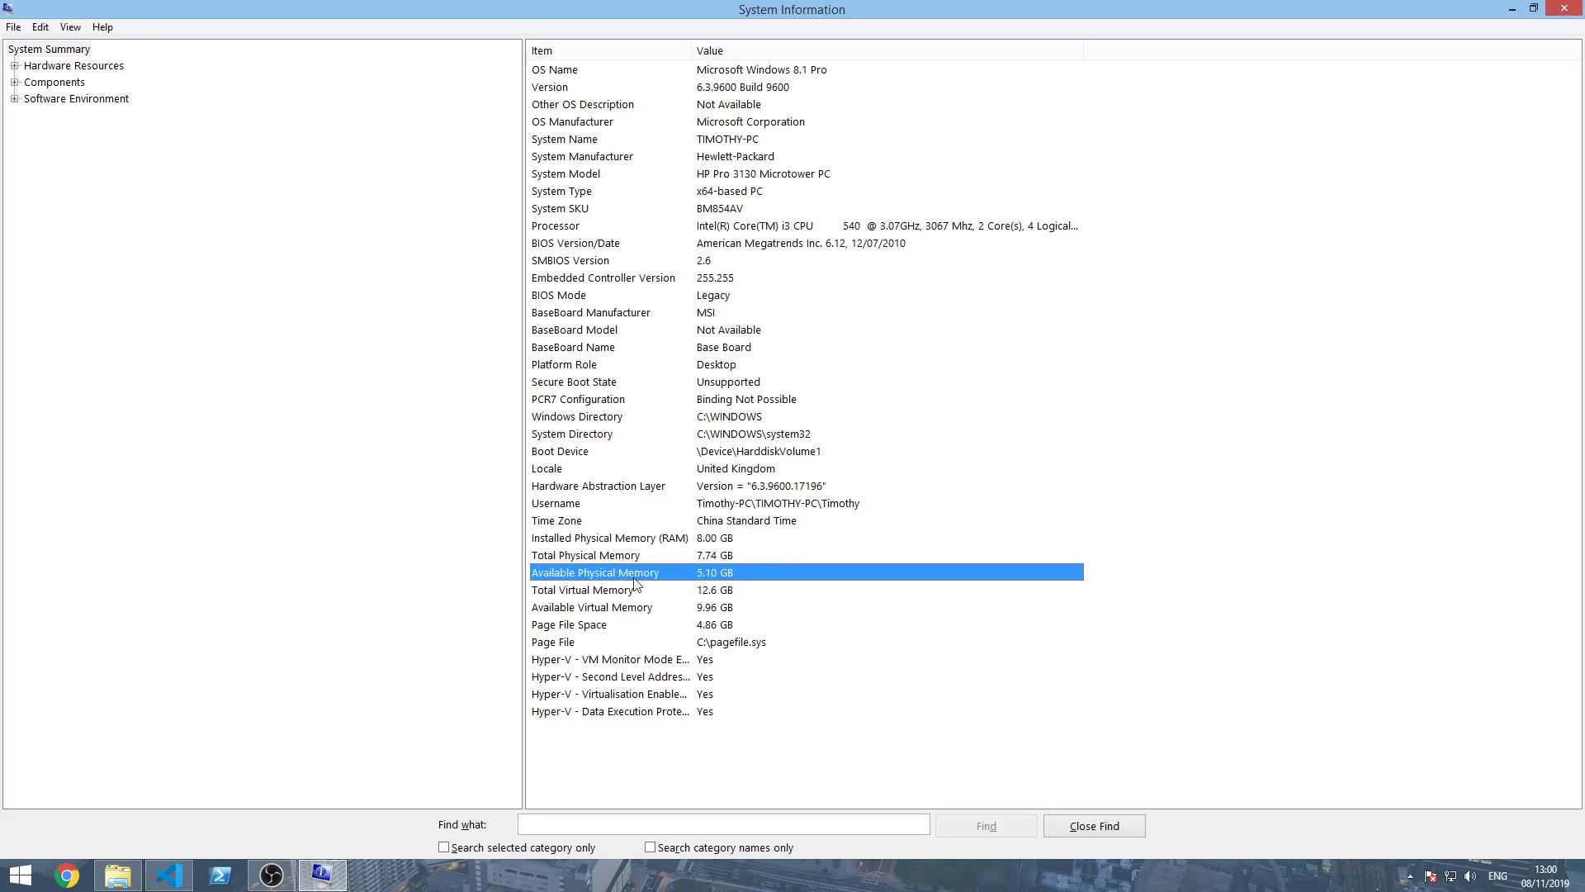
{"action": "left_click", "coordinate": [609, 591]}
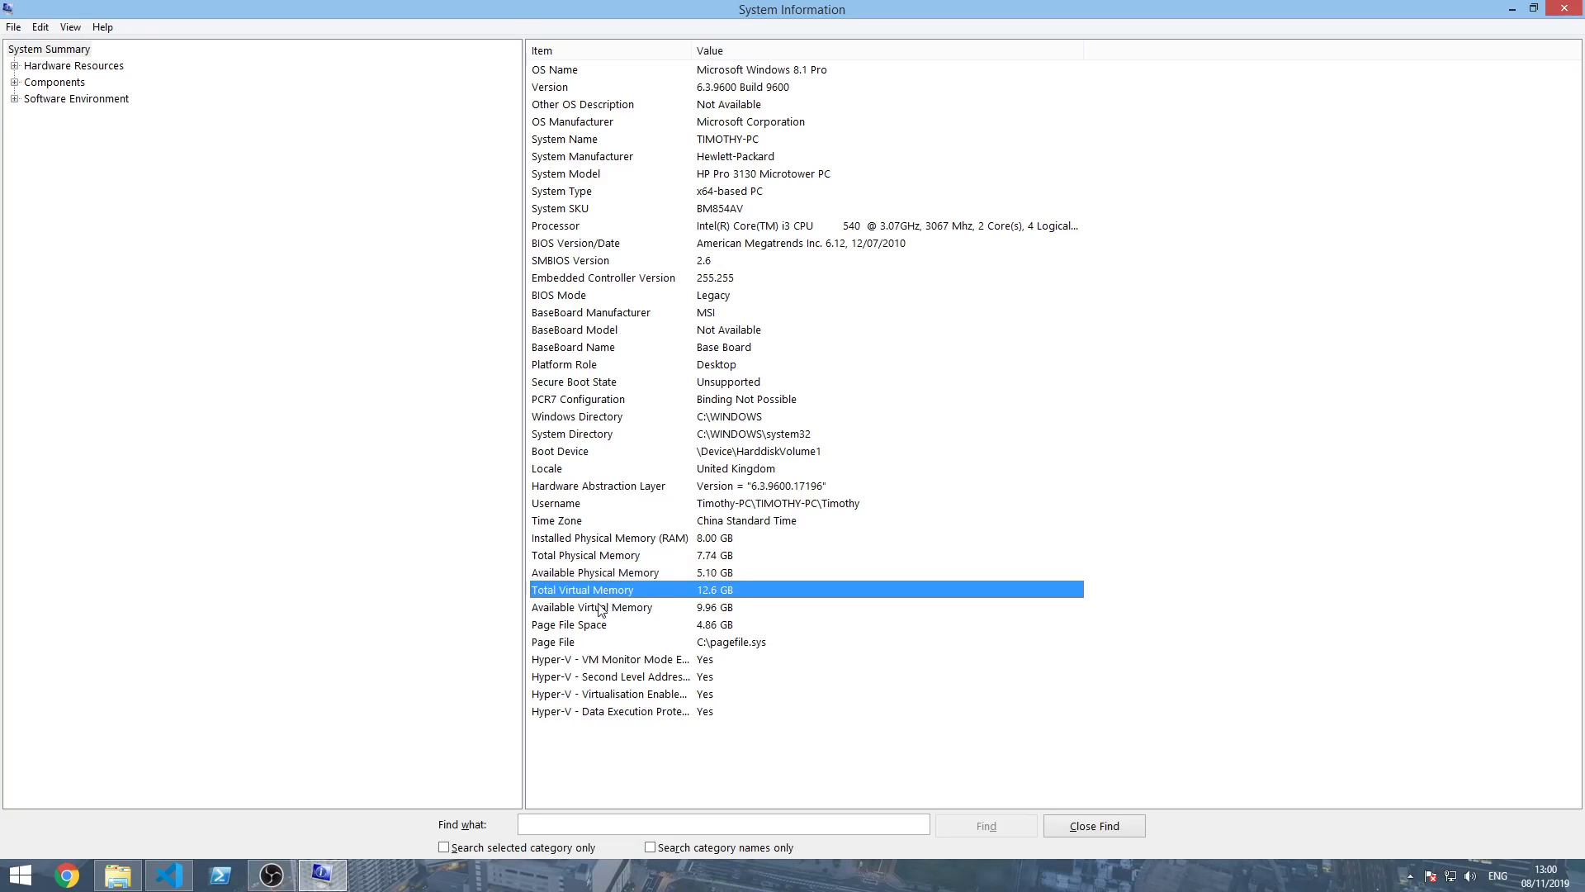
{"action": "left_click", "coordinate": [598, 610]}
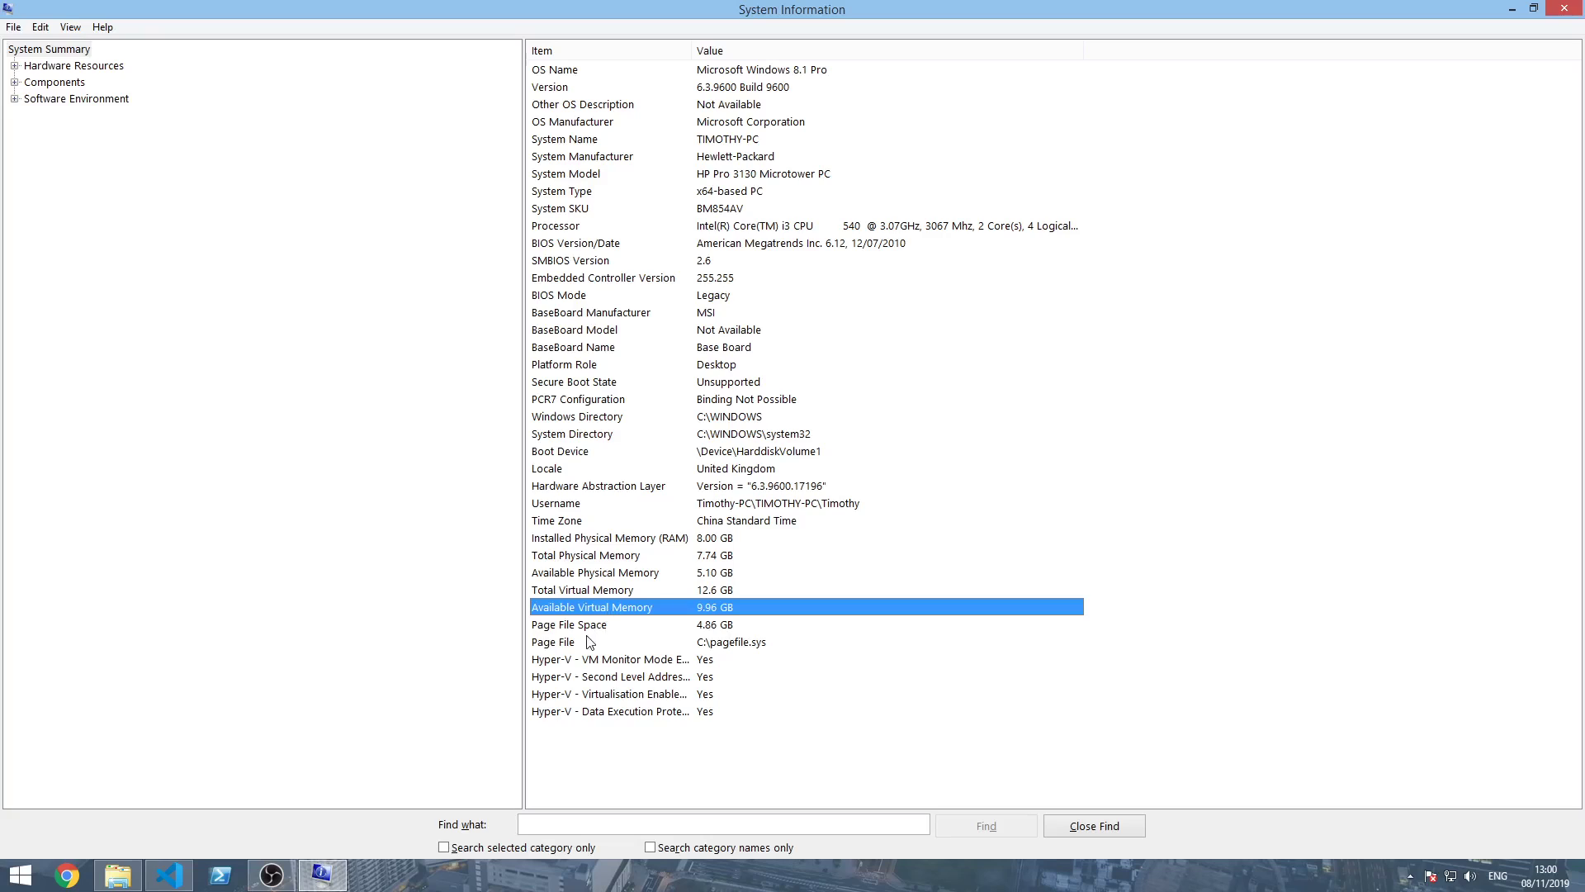
{"action": "left_click", "coordinate": [591, 627]}
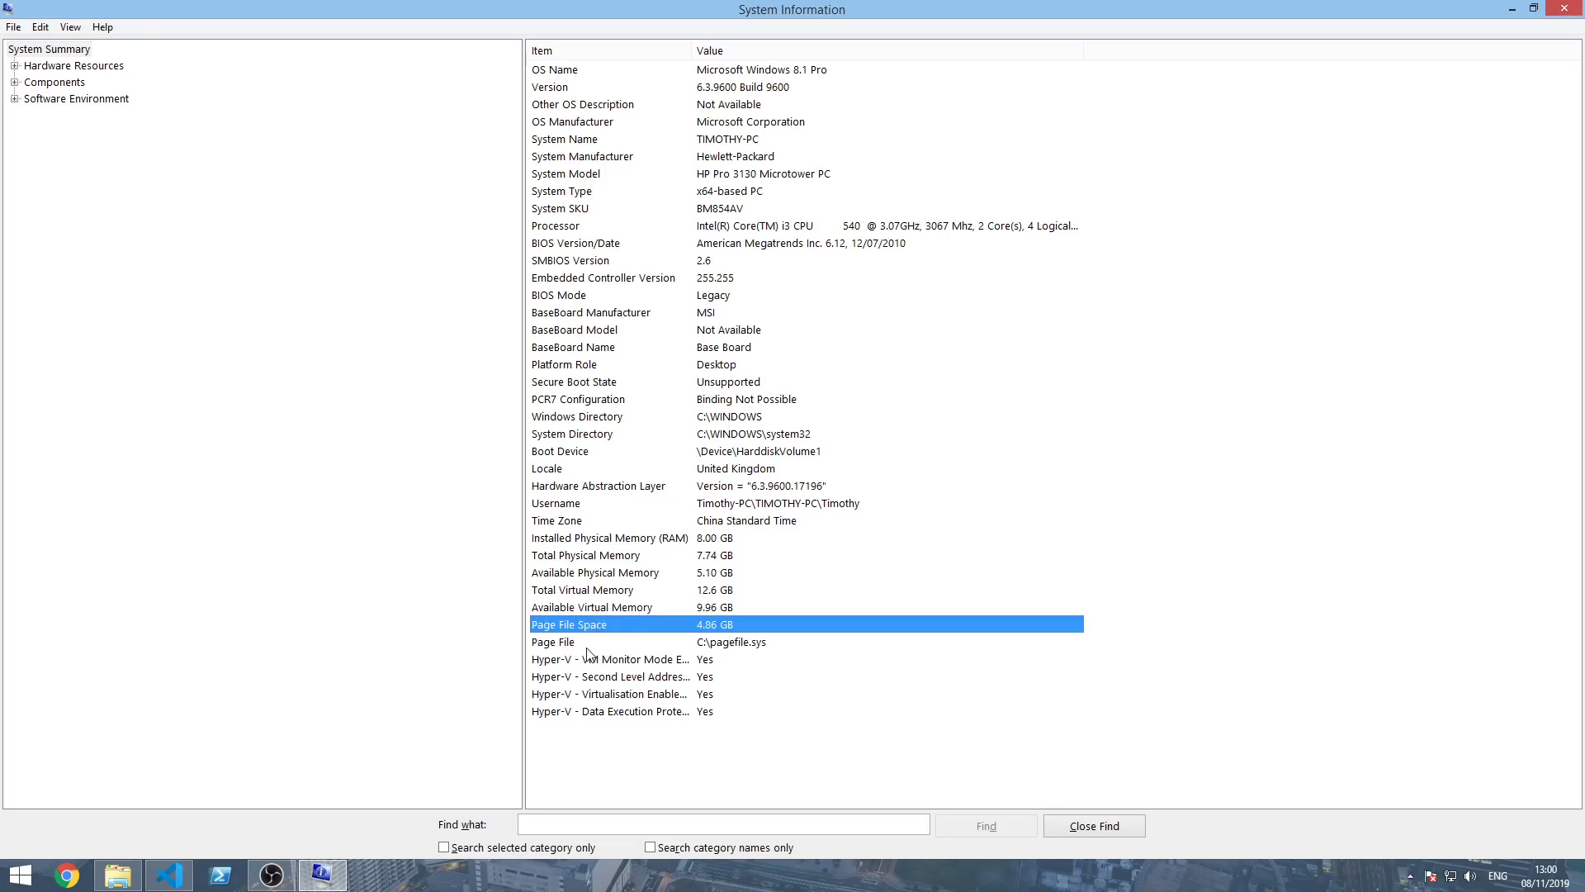
{"action": "left_click", "coordinate": [584, 647]}
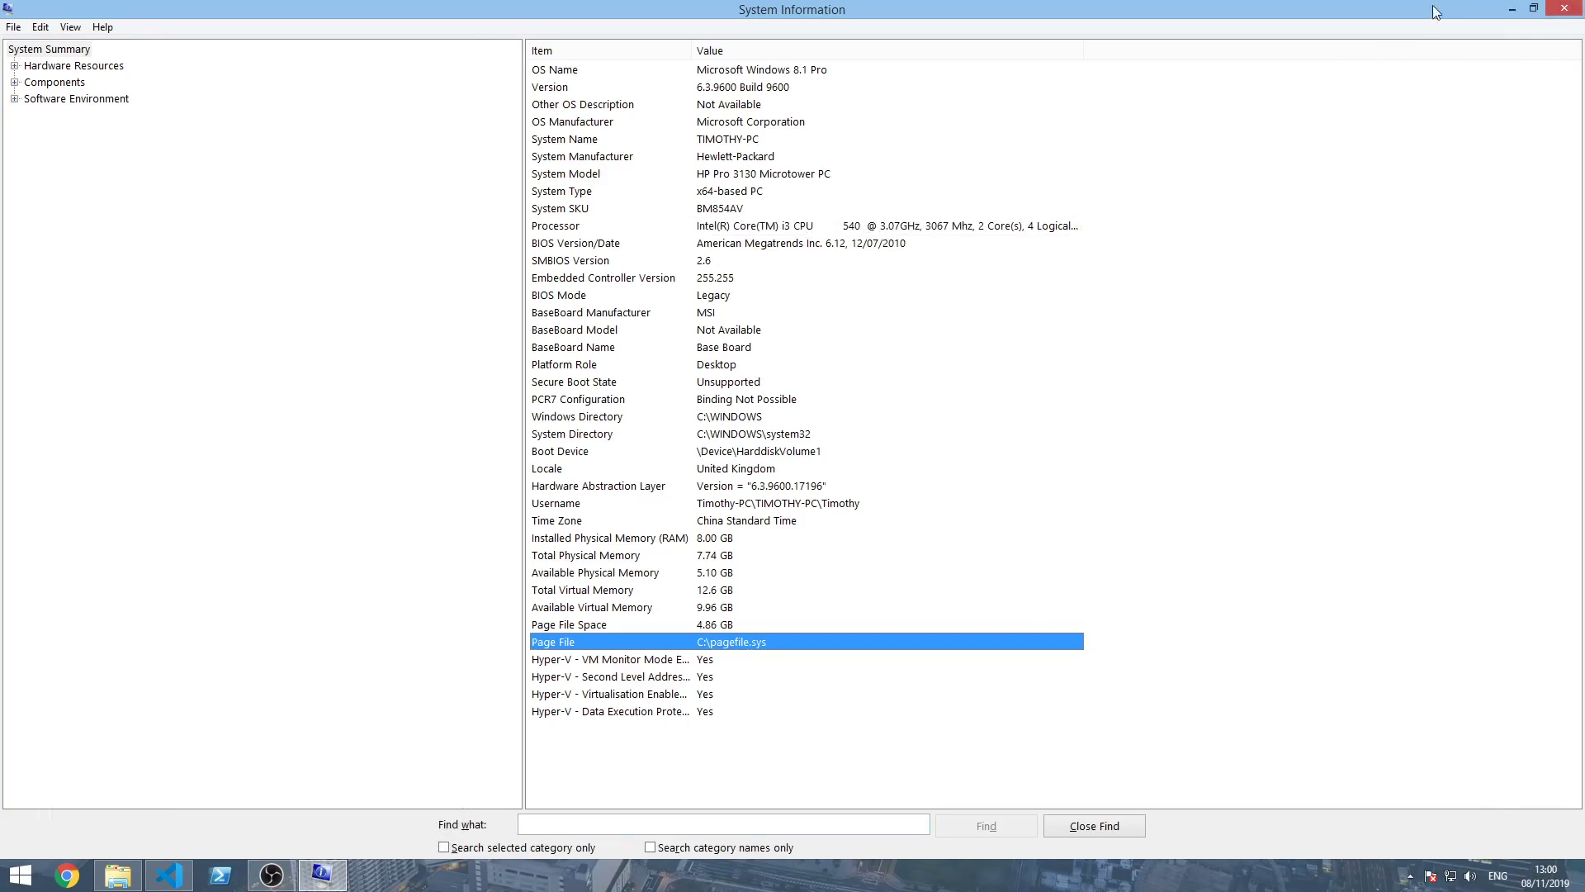
- Close the System Information window and bring up an empty Run dialog with Win+R
{"action": "left_click", "coordinate": [1564, 9]}
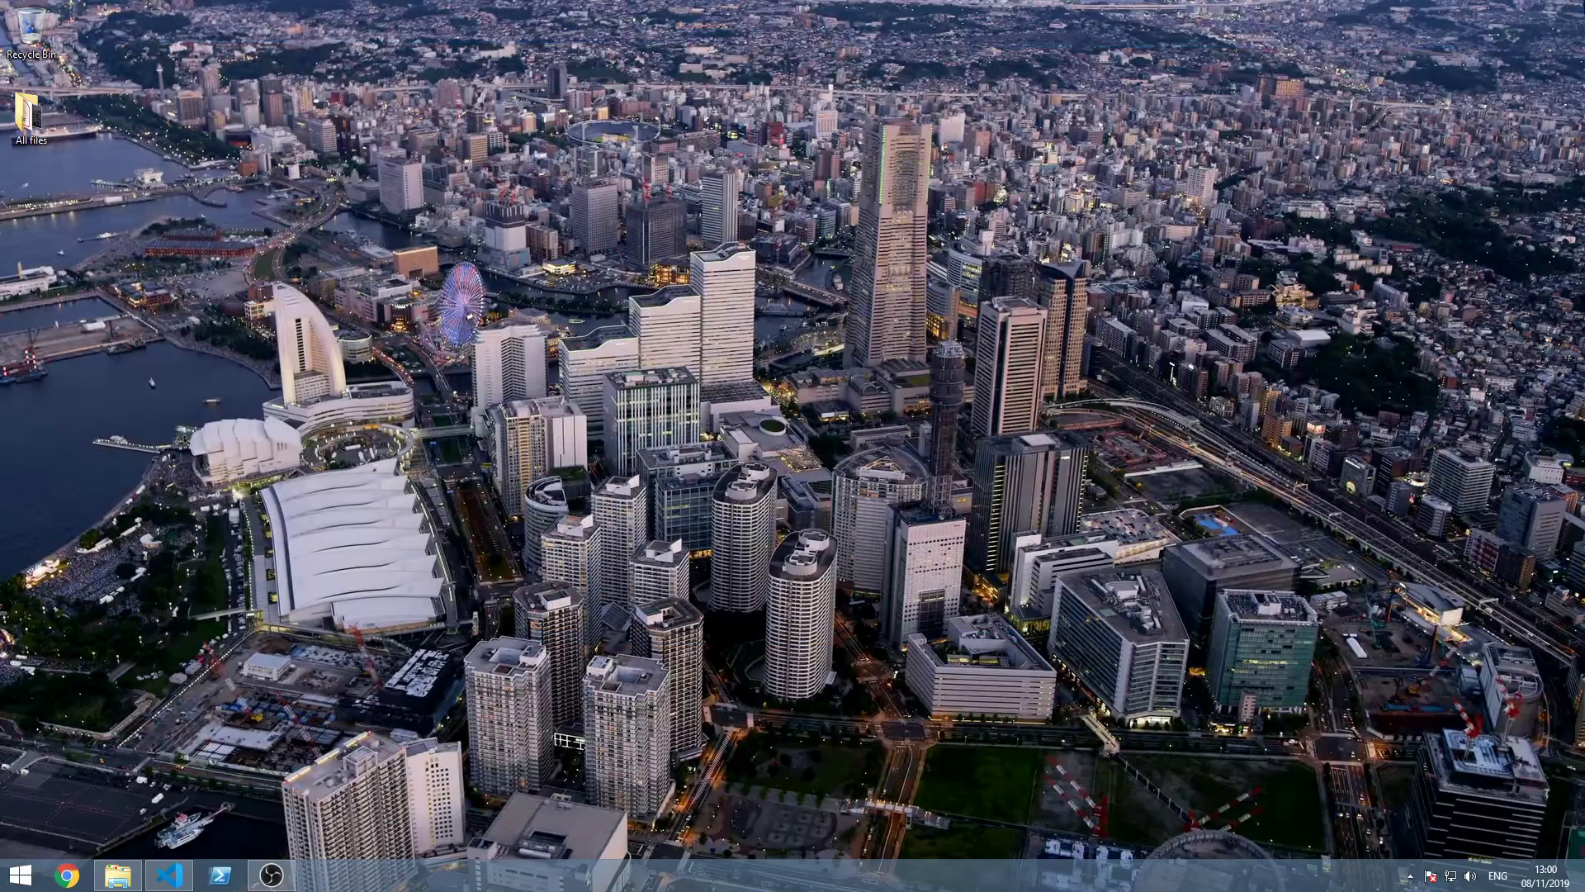
{"action": "mouse_move", "coordinate": [1581, 5]}
{"action": "key", "text": "super+r"}
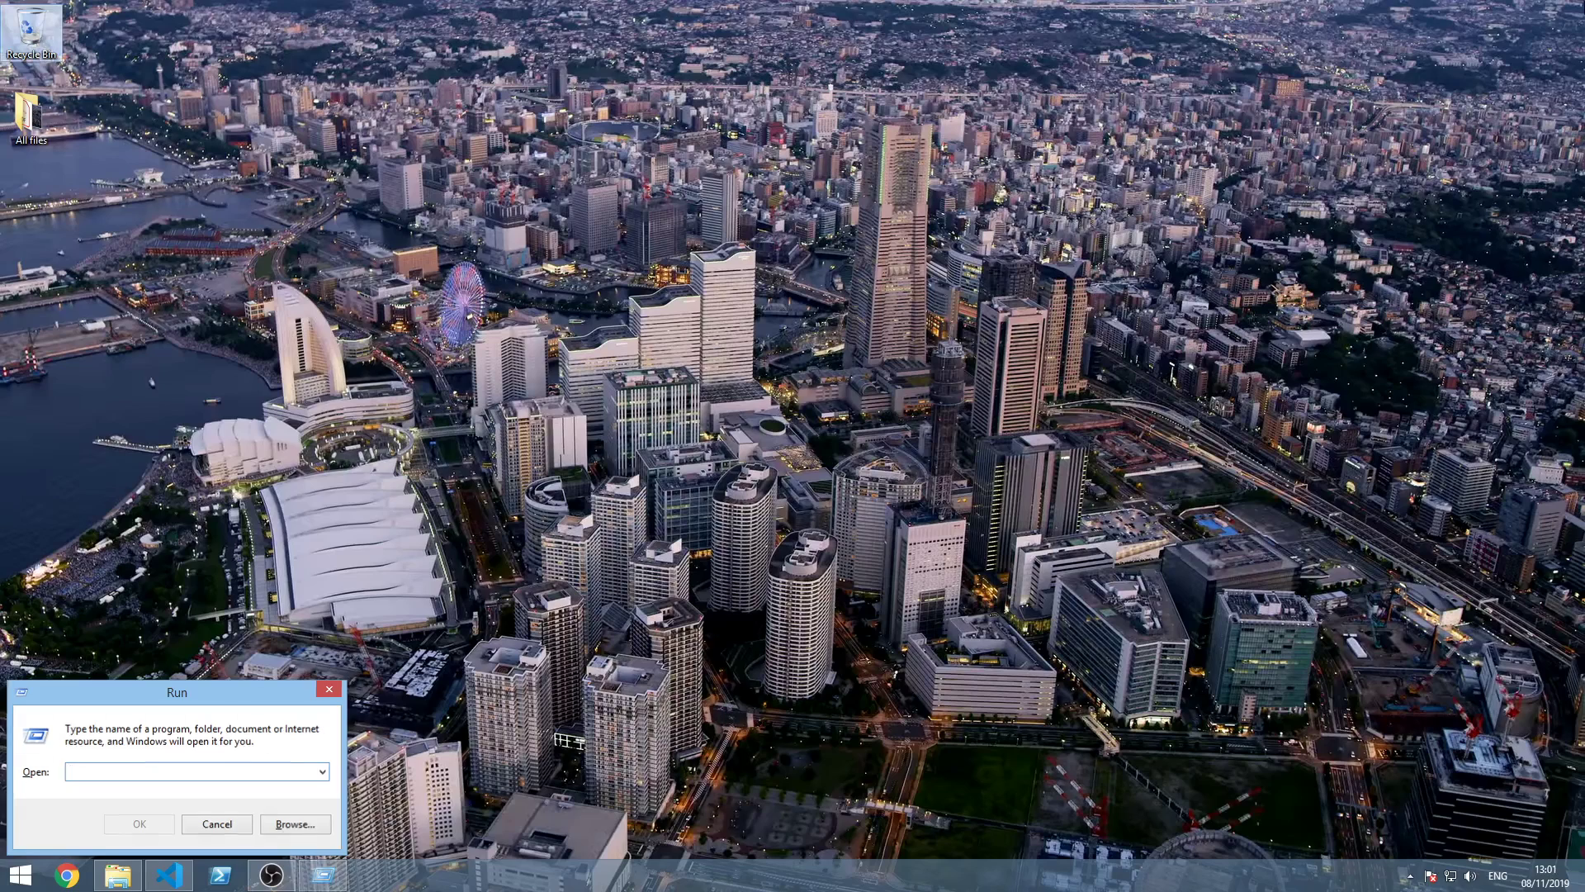
- Dismiss the Run dialog with Esc, leaving the bare desktop
{"action": "key", "text": "Escape"}
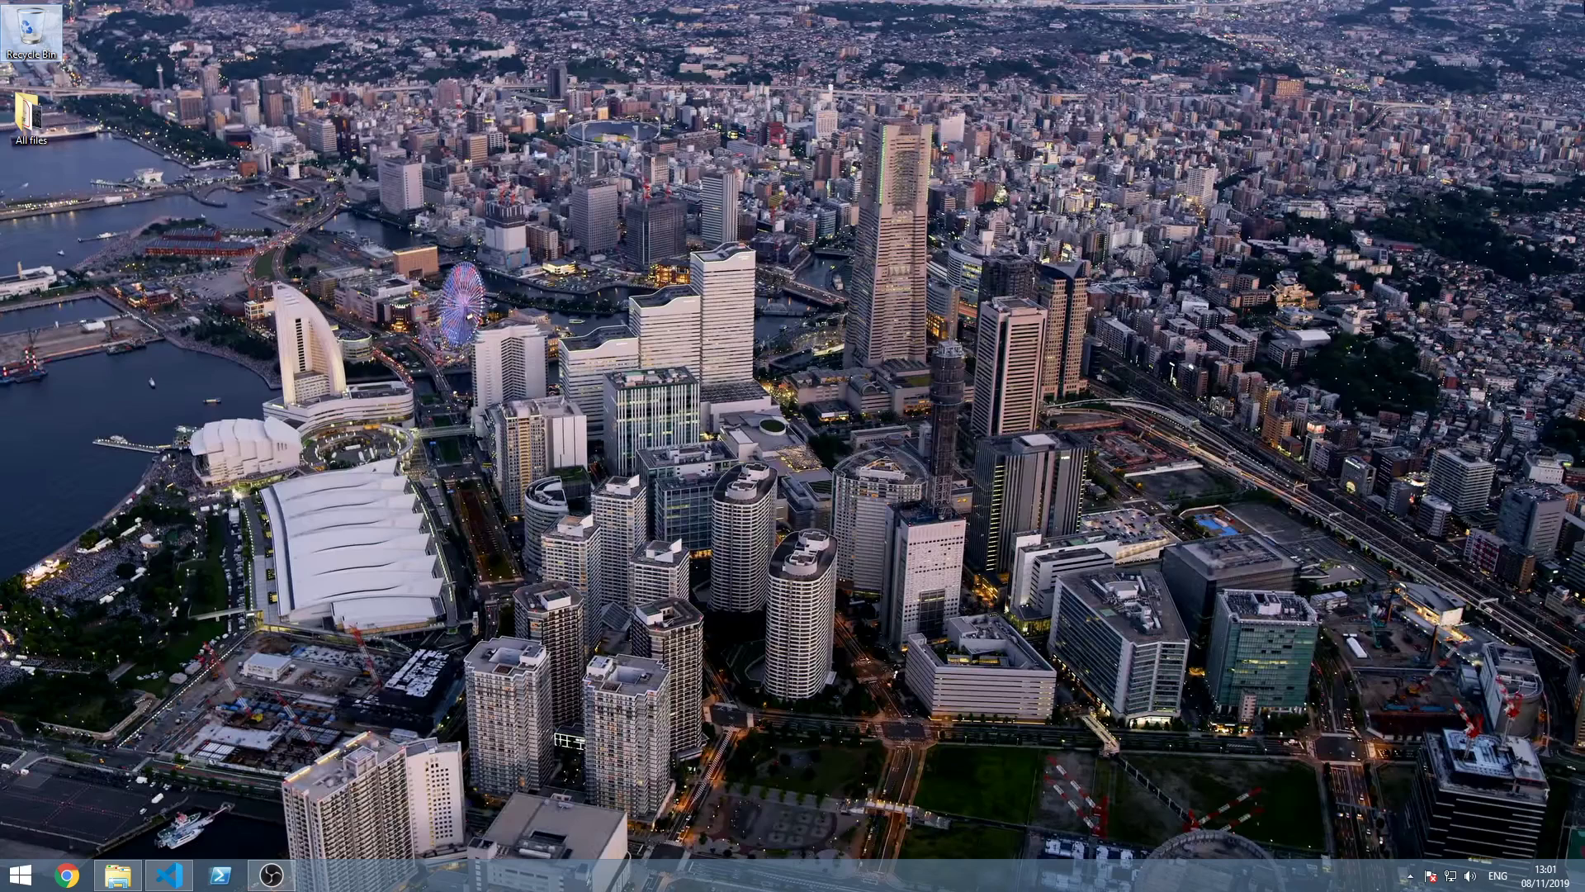